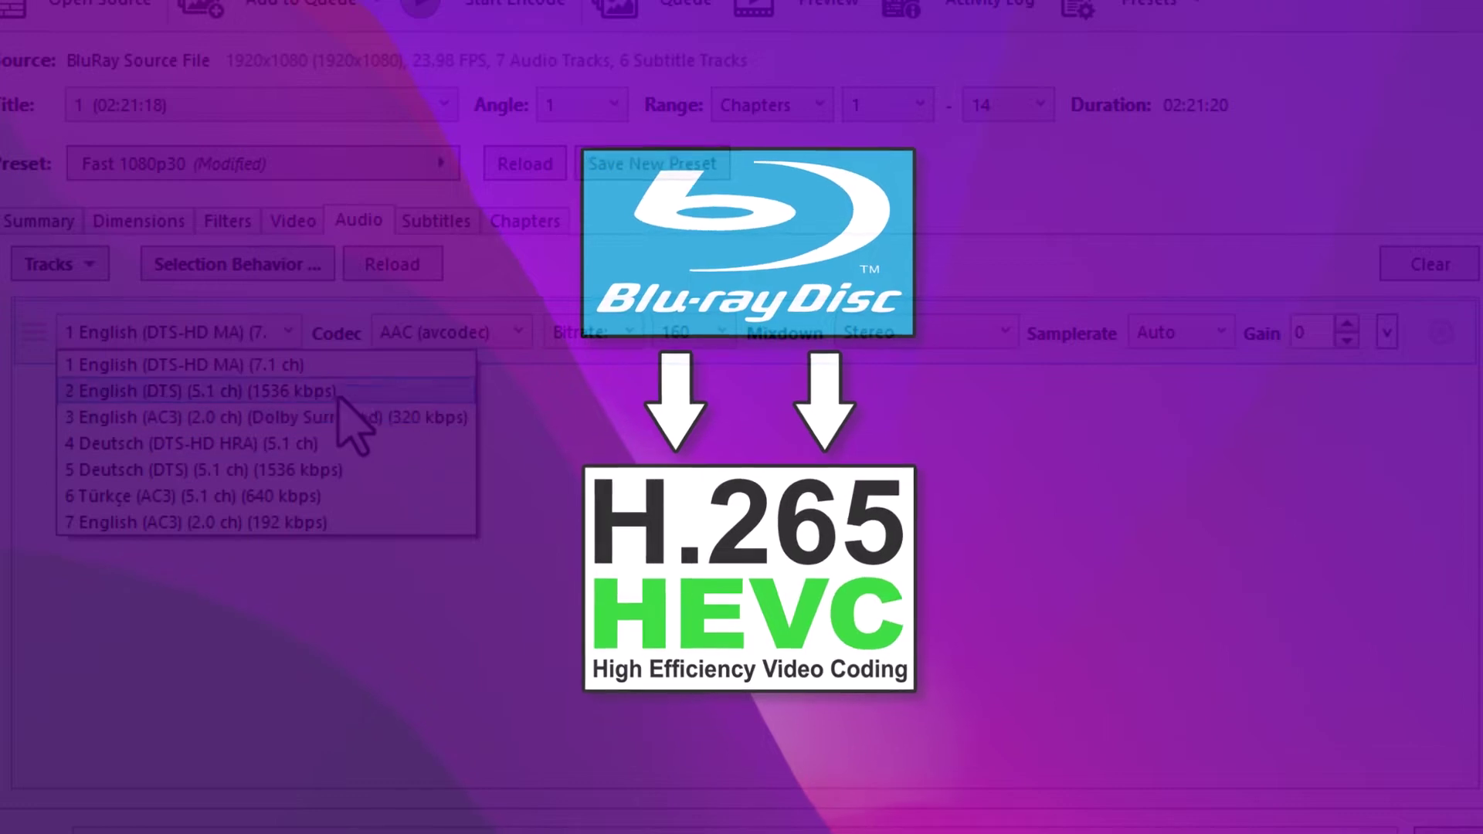
pyautogui.click(436, 392)
pyautogui.click(517, 333)
pyautogui.click(432, 418)
pyautogui.click(679, 333)
pyautogui.click(679, 602)
pyautogui.click(1004, 334)
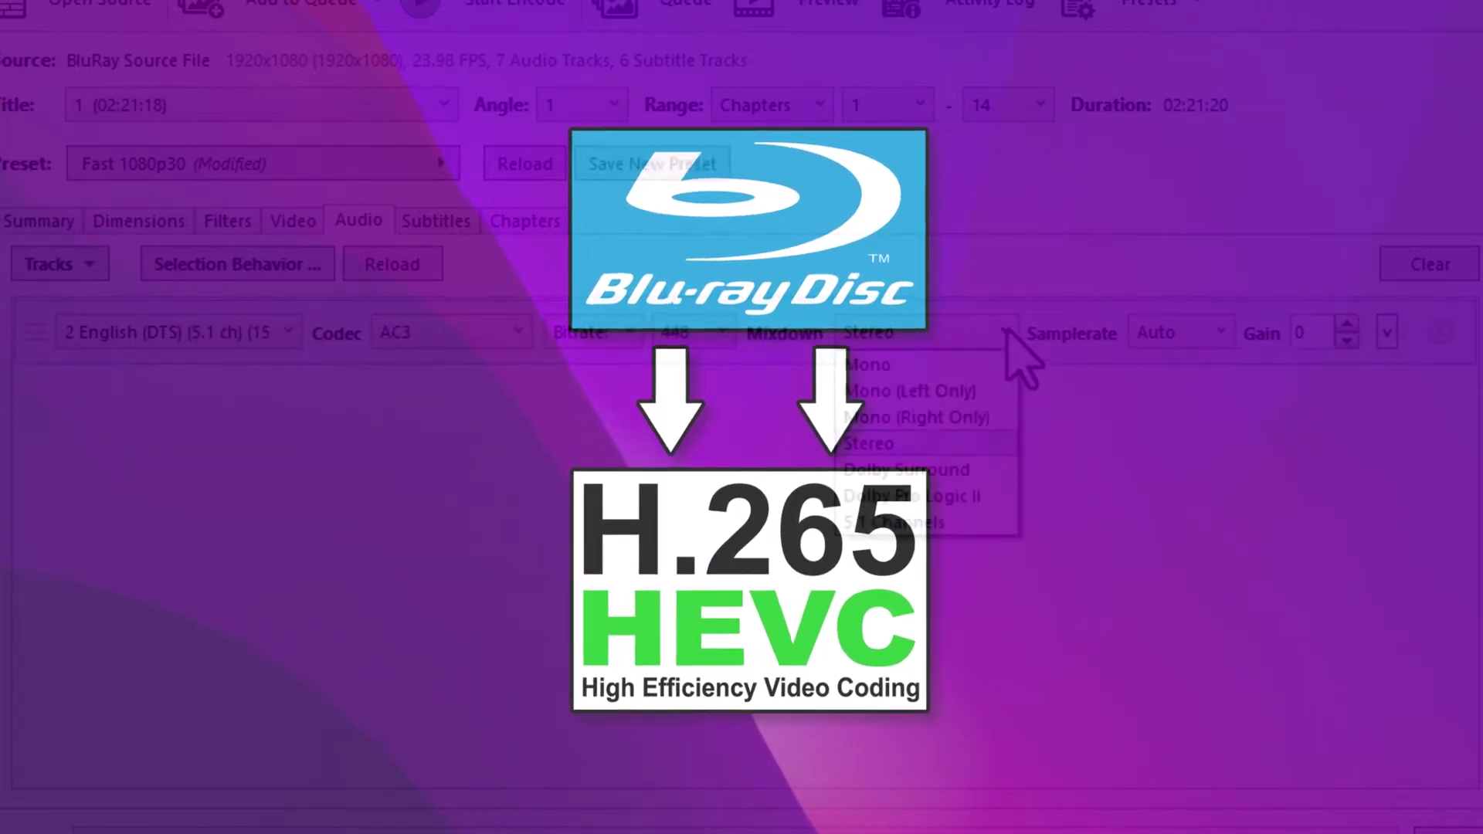
pyautogui.click(911, 526)
pyautogui.click(1209, 332)
pyautogui.click(1165, 629)
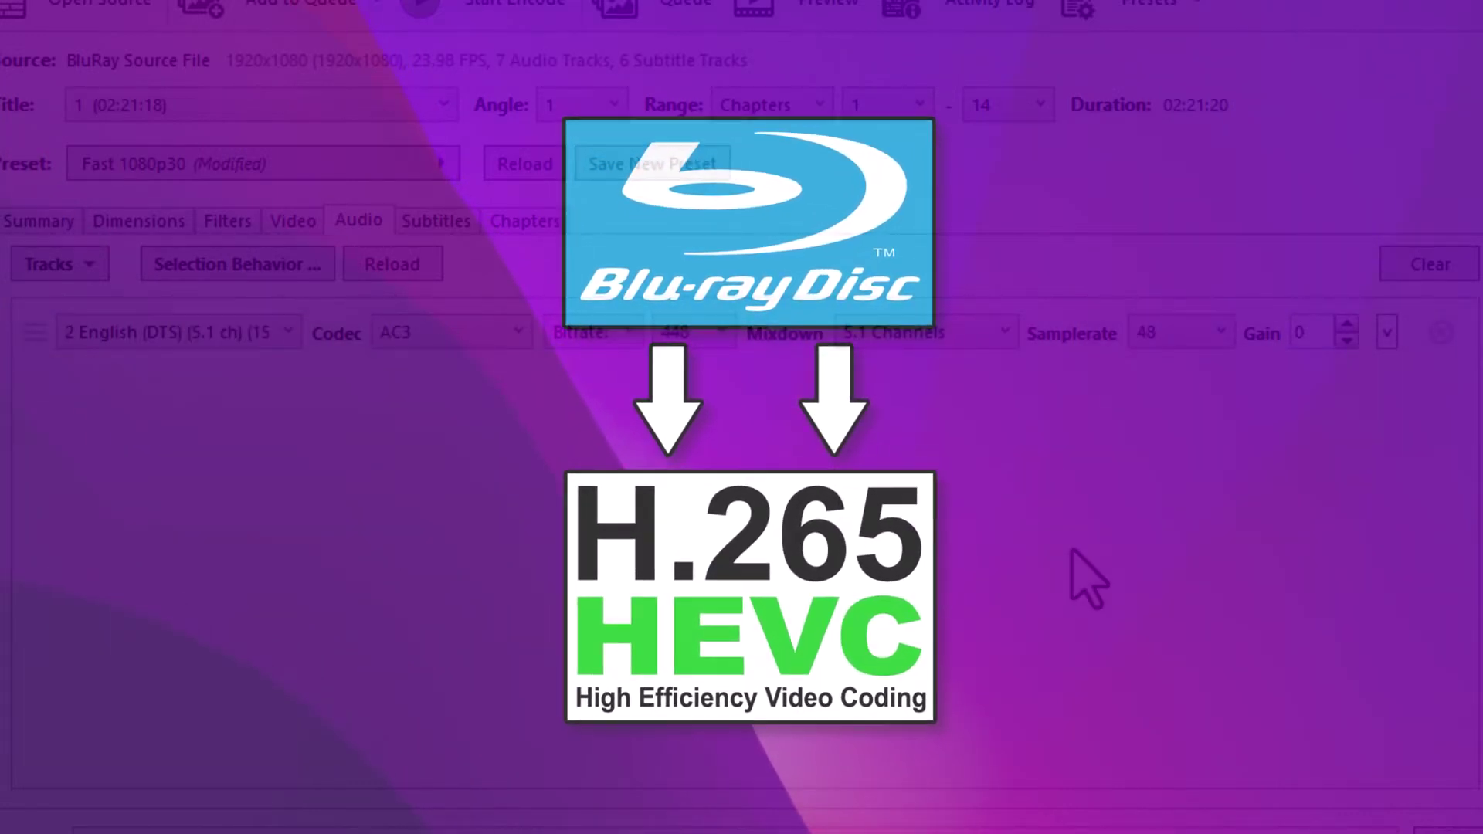
pyautogui.click(436, 221)
pyautogui.click(1431, 265)
pyautogui.click(525, 220)
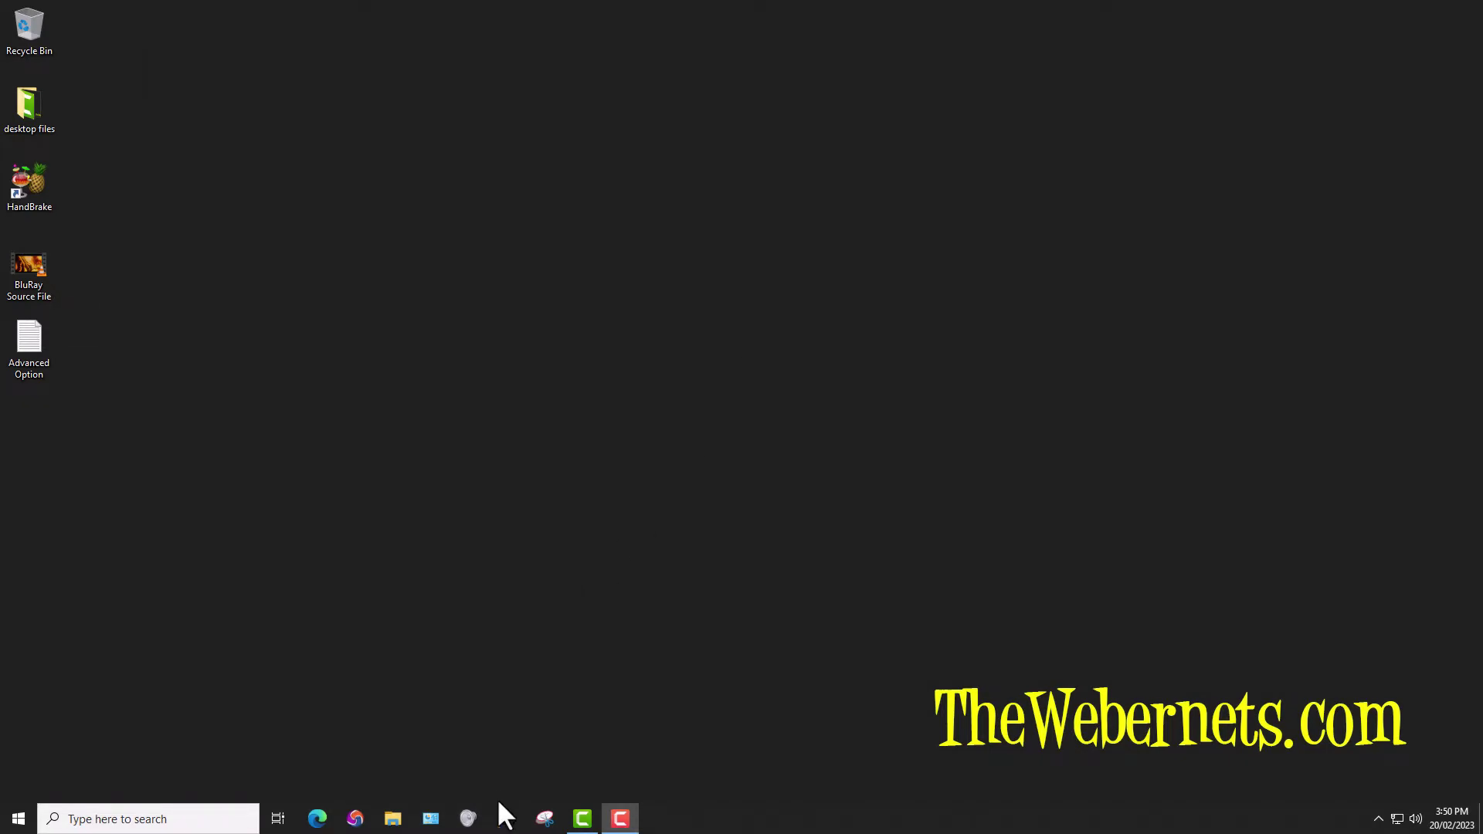
# - Switch to MediaInfo, load BluRay Source File from the desktop, examine its container and stream details, and close the program
pyautogui.click(506, 819)
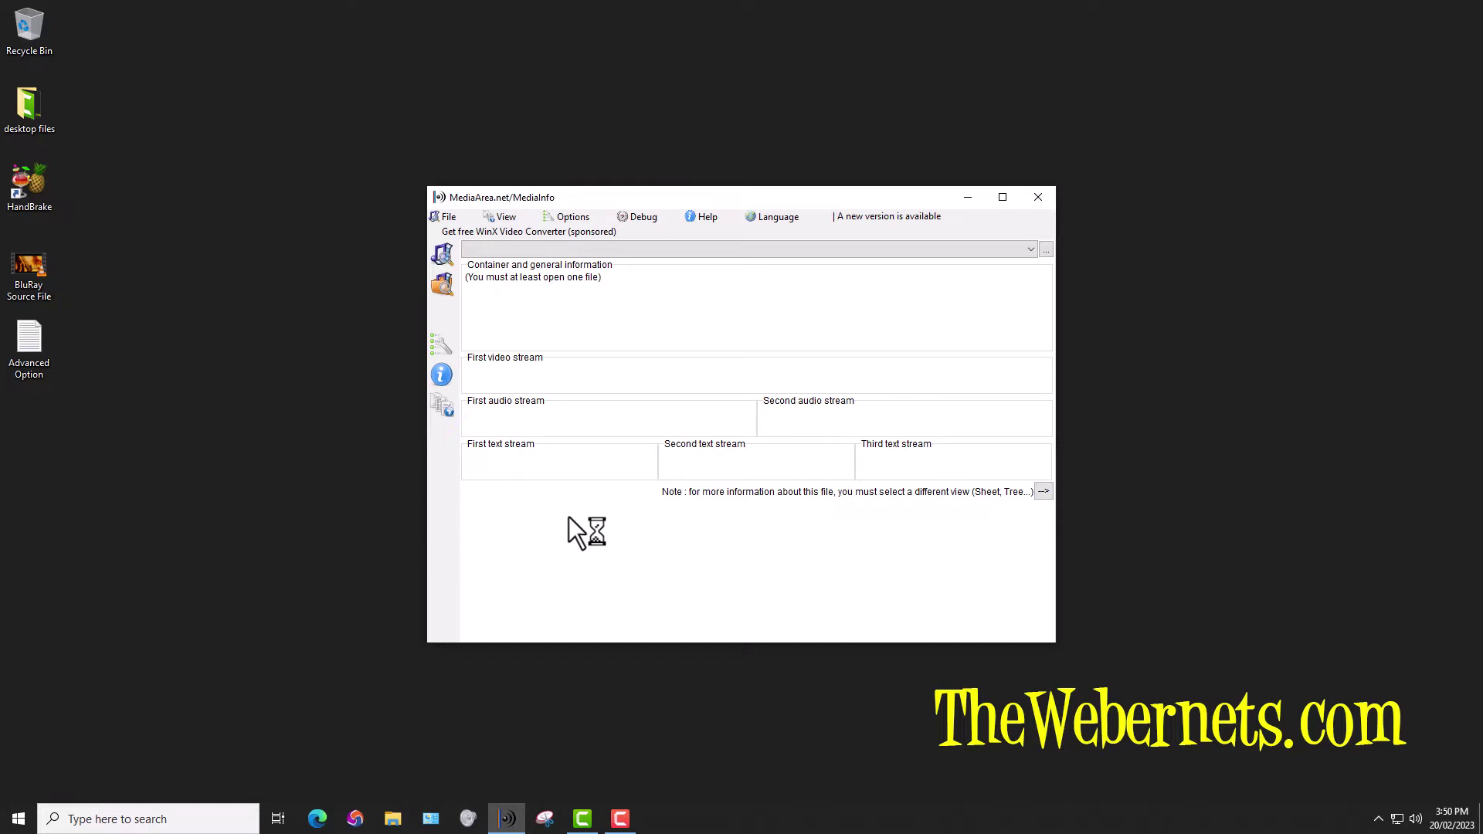
pyautogui.moveTo(36, 264); pyautogui.dragTo(641, 313)
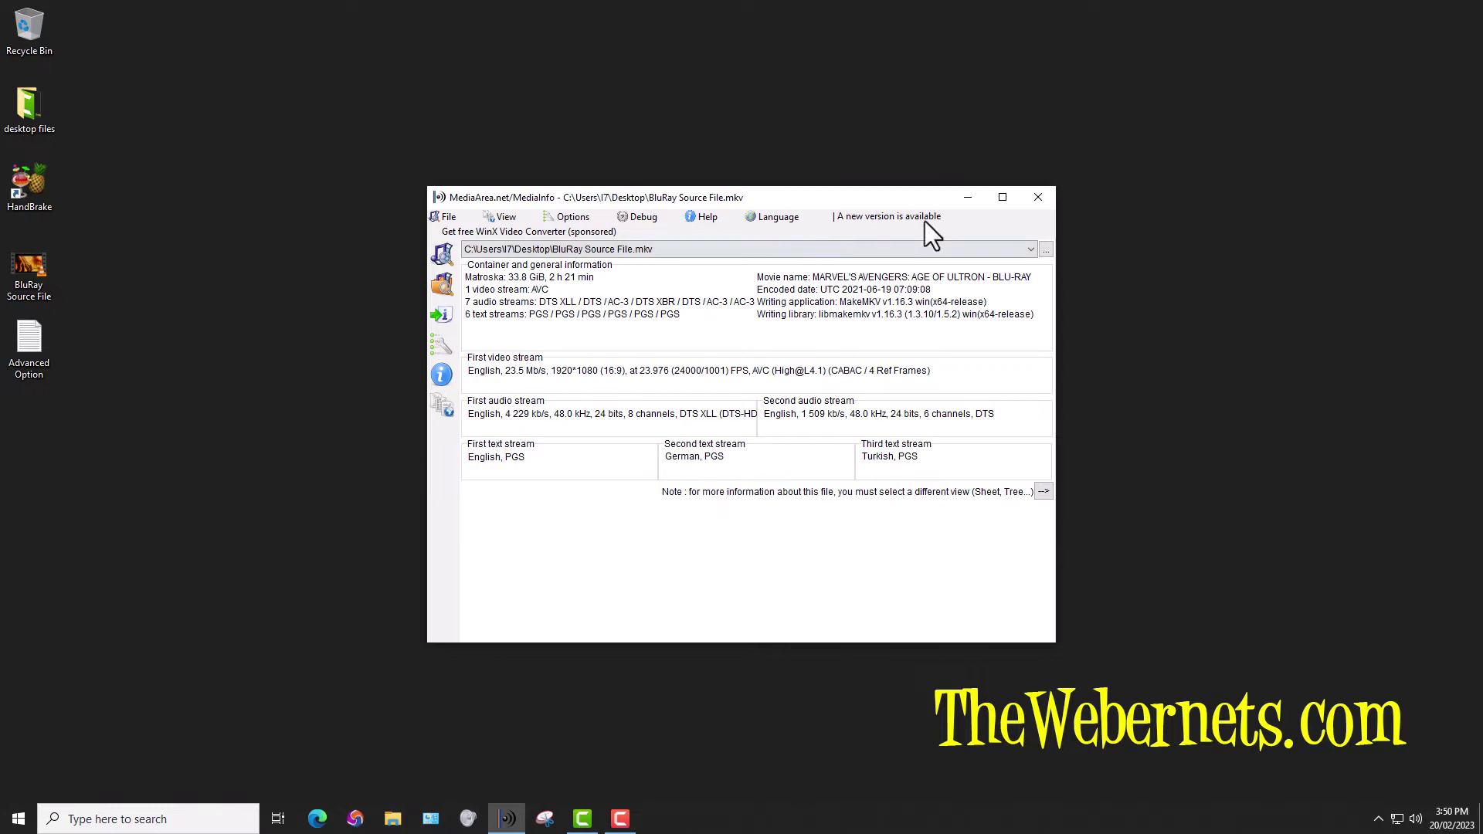
pyautogui.click(1038, 198)
# - Switch to HandBrake and load BluRay Source File from the desktop as the source video
pyautogui.doubleClick(26, 184)
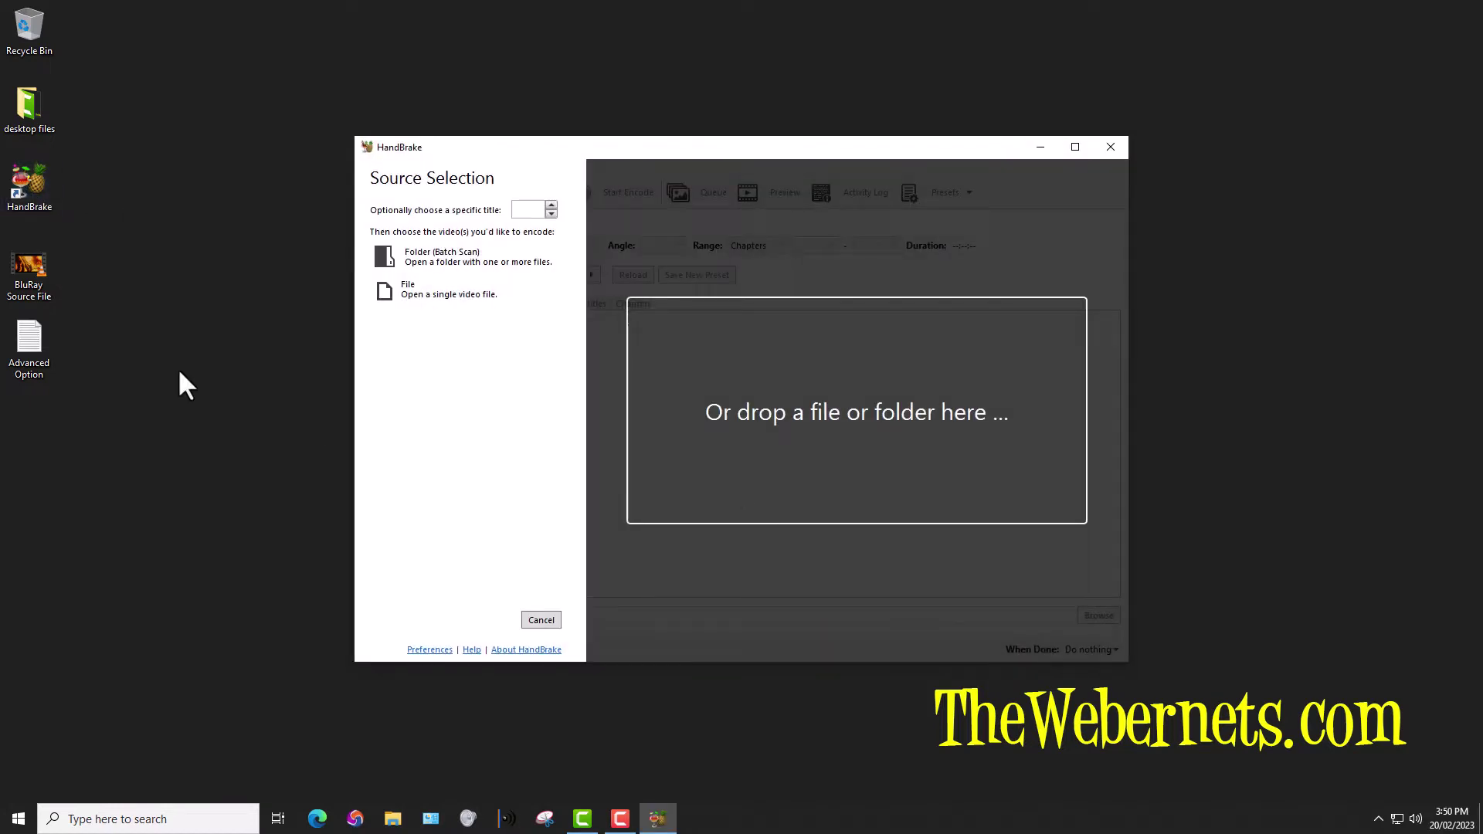
pyautogui.moveTo(29, 267); pyautogui.dragTo(835, 386)
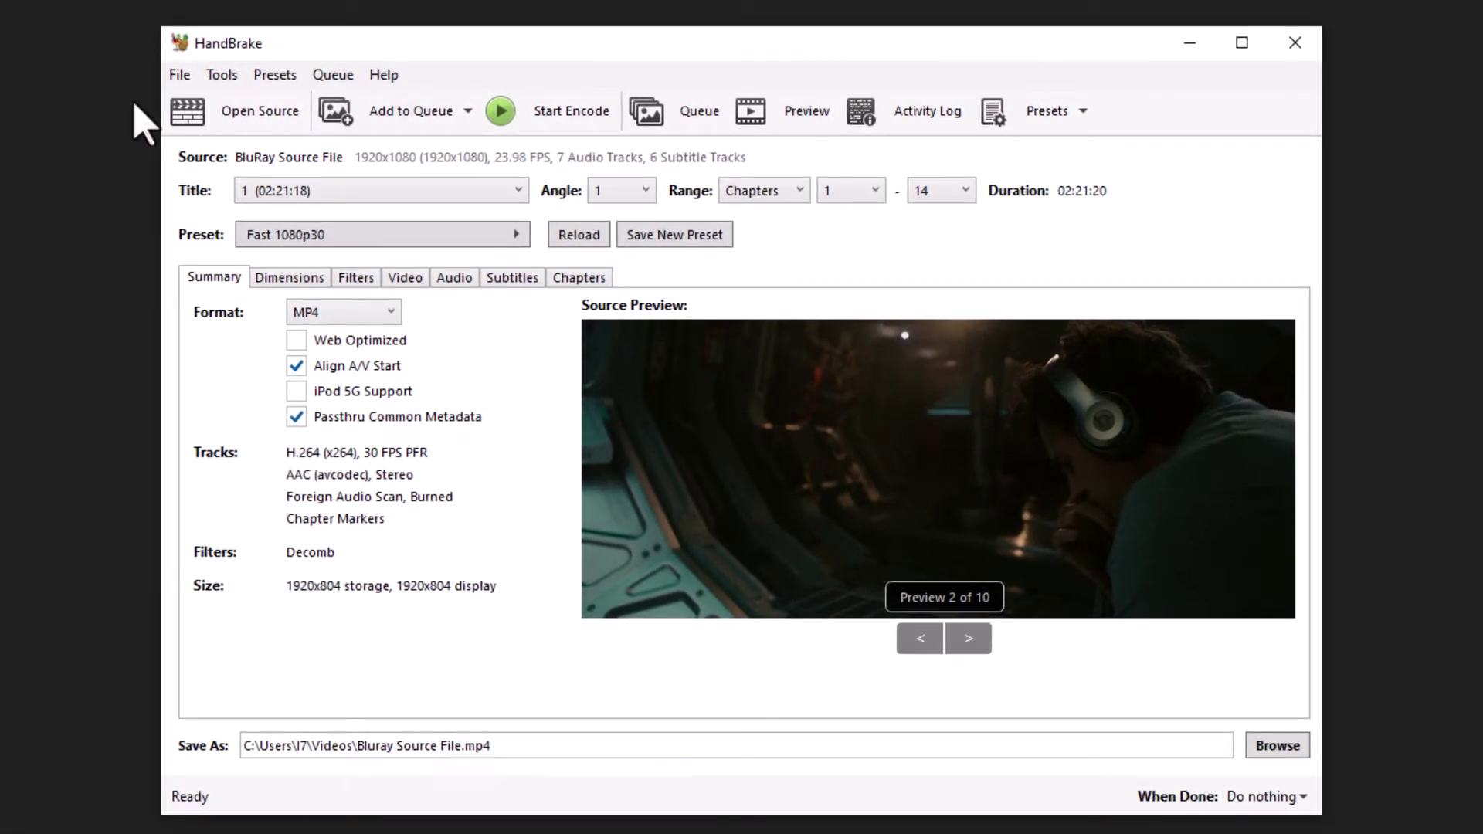
pyautogui.click(133, 105)
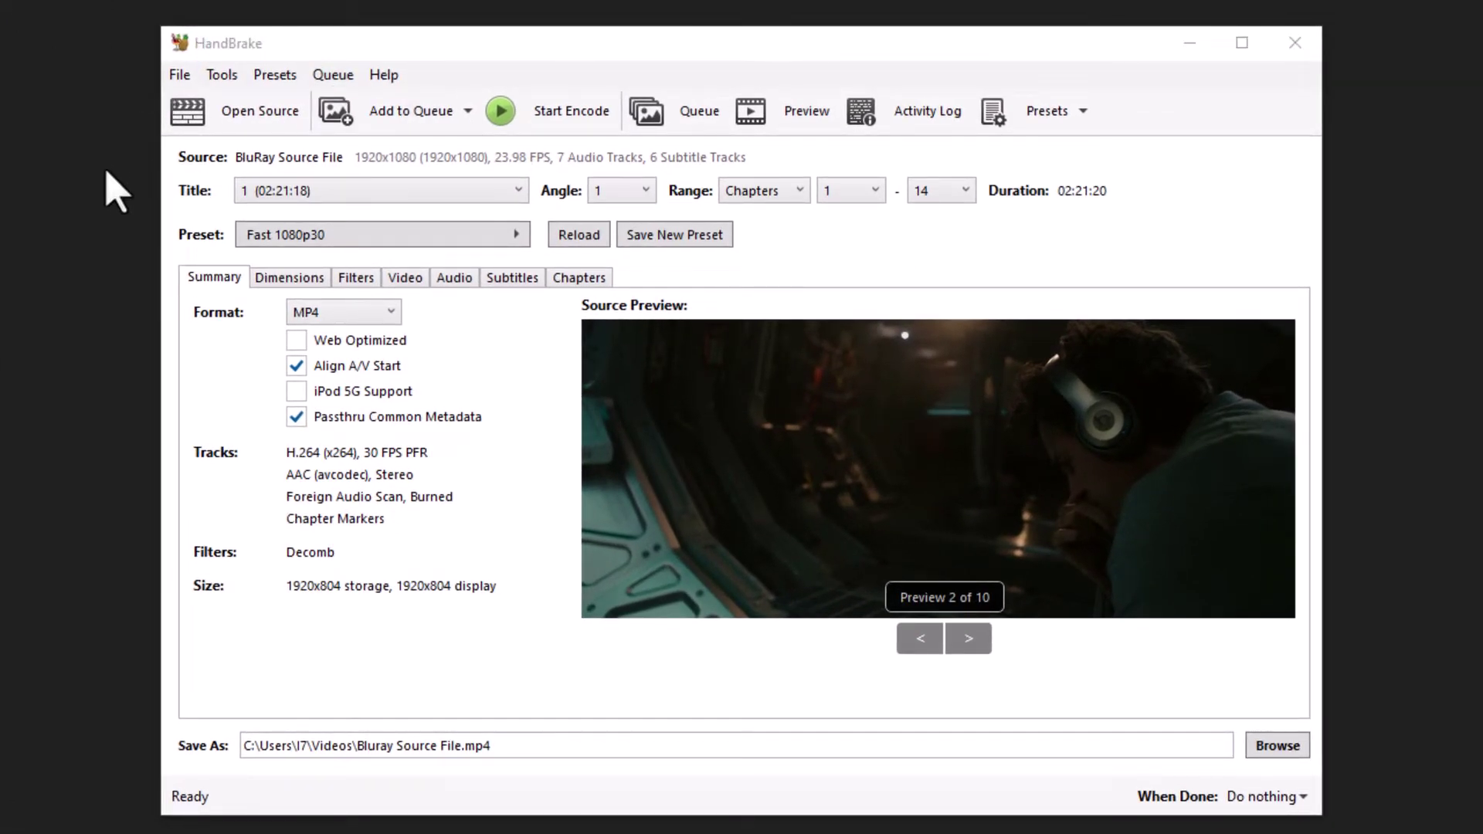
# - Set the output format to MKV and turn off Passthru Common Metadata
pyautogui.click(392, 312)
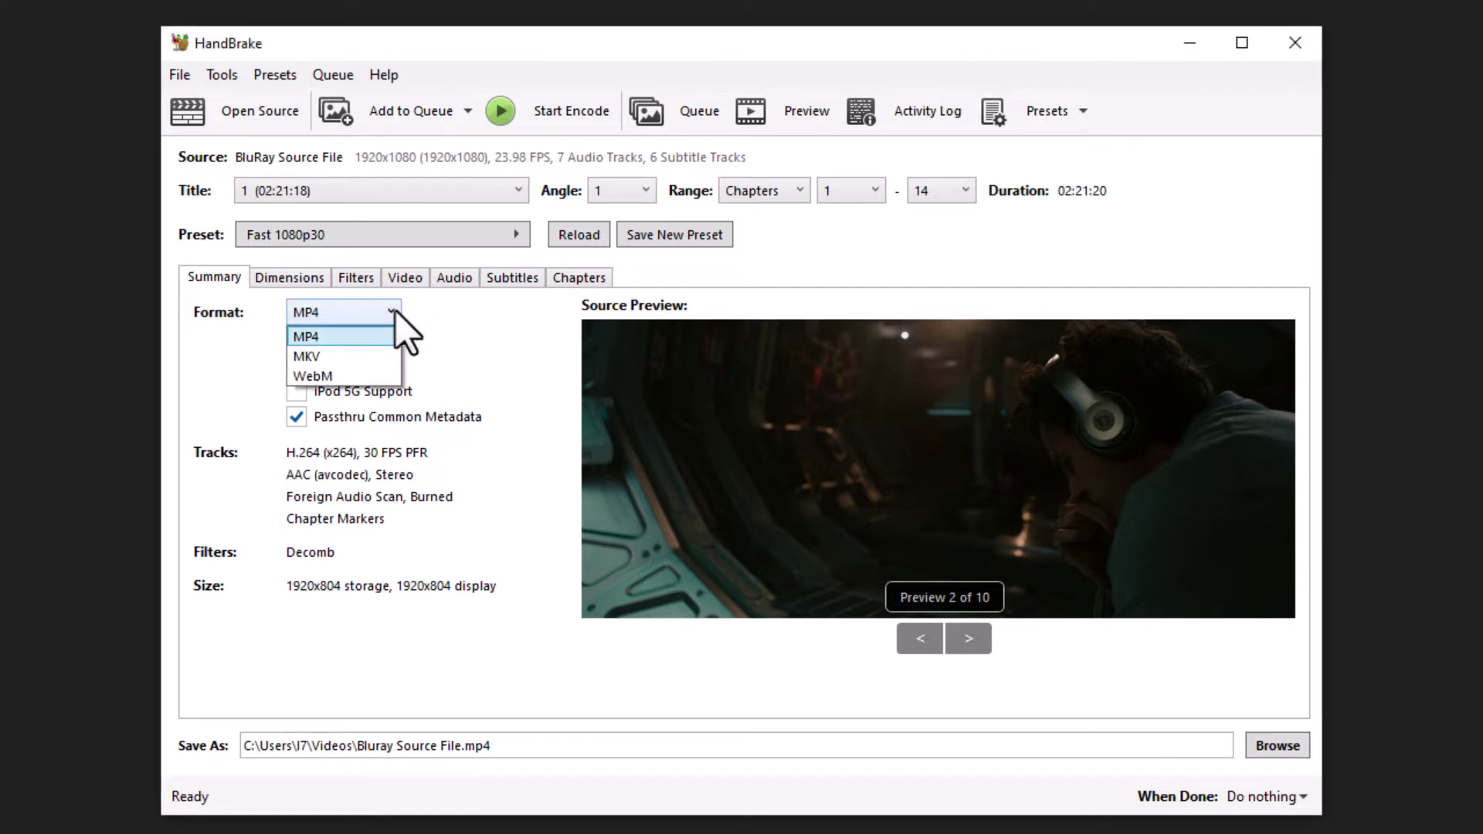
pyautogui.click(351, 363)
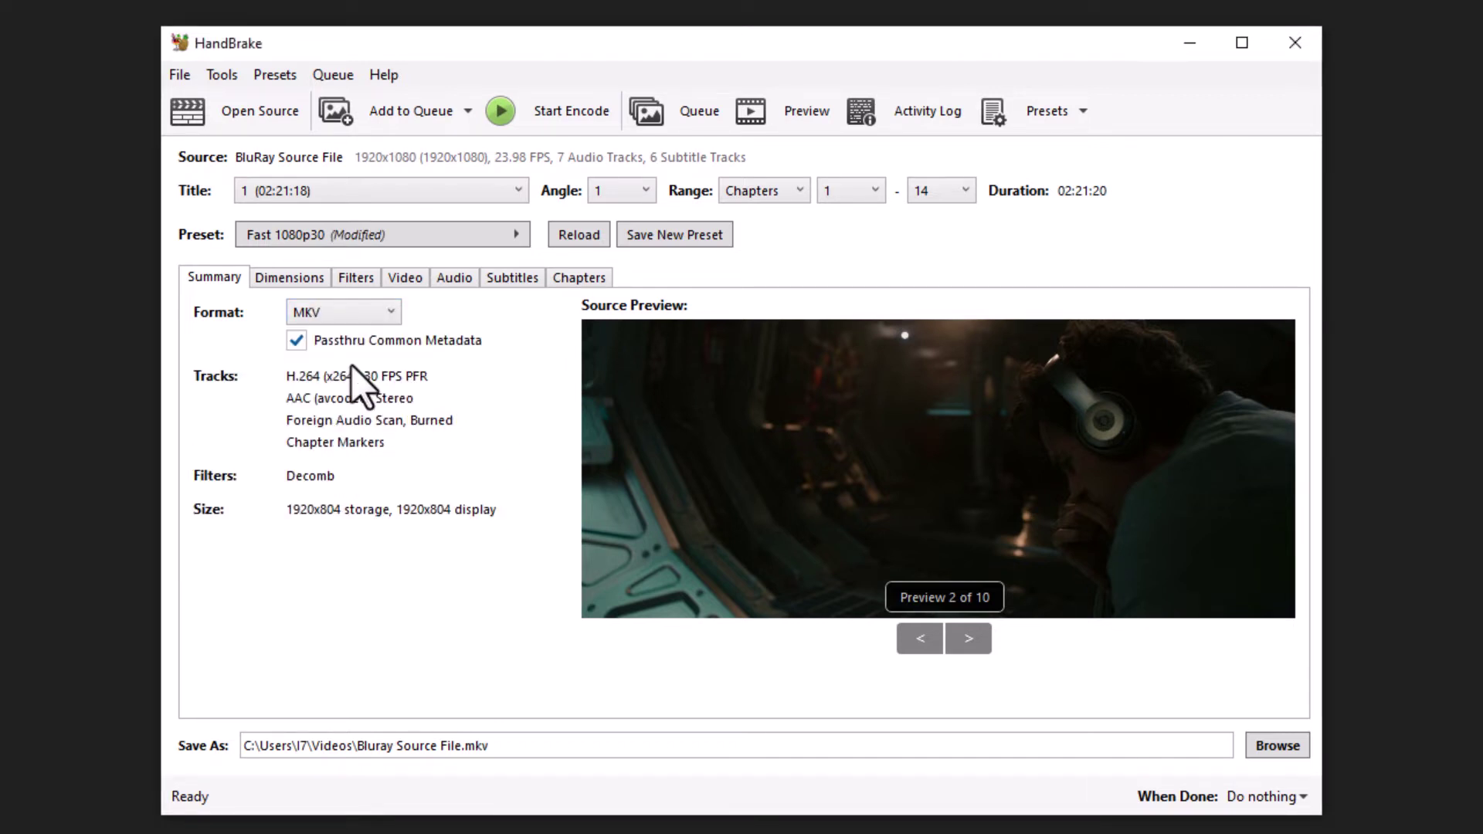
pyautogui.click(387, 343)
# - Set the video encoder to H.265 10-bit (x265) and the framerate to Same as source with Constant Framerate
pyautogui.click(307, 276)
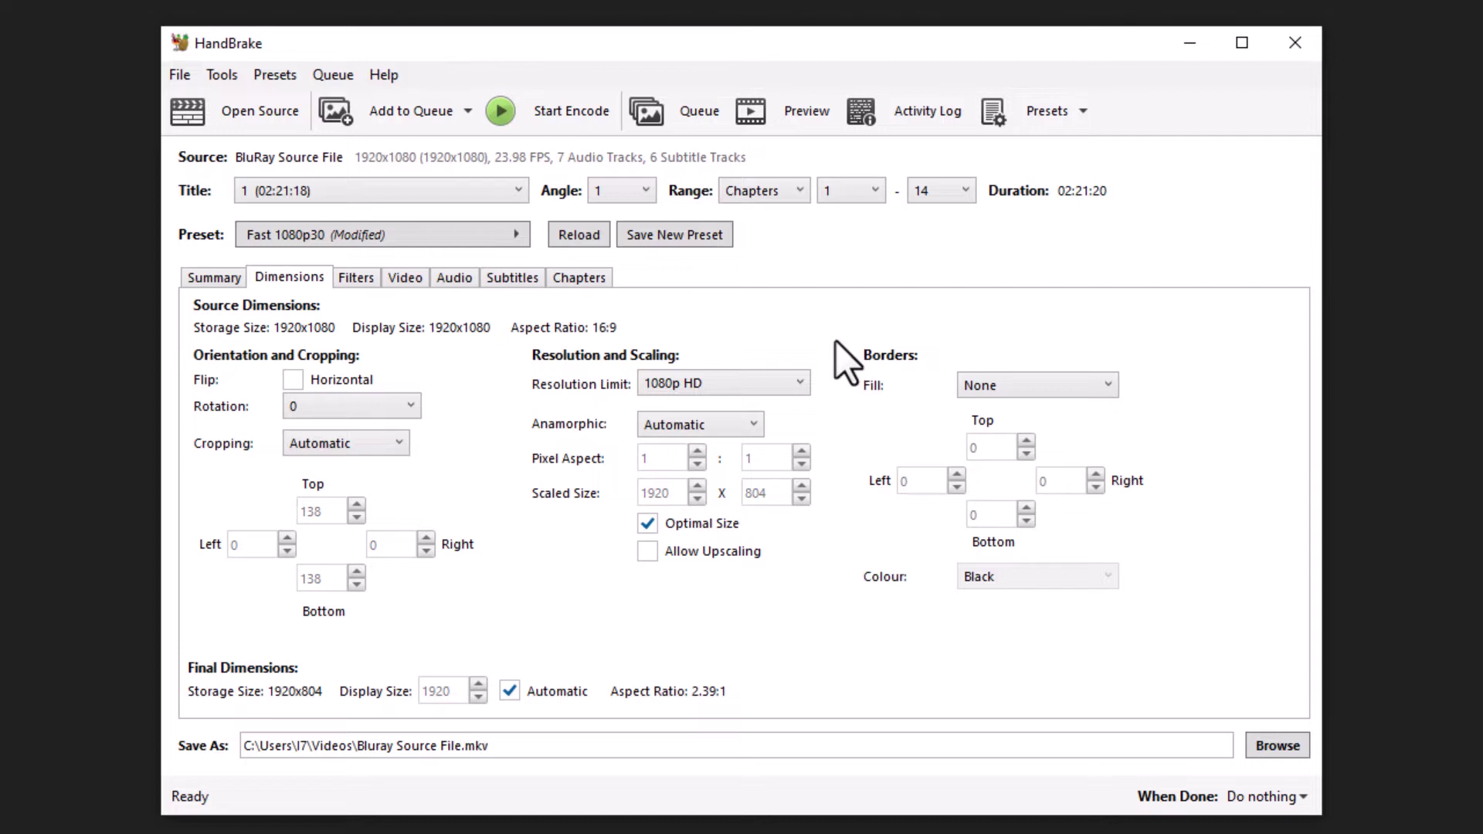
pyautogui.click(362, 279)
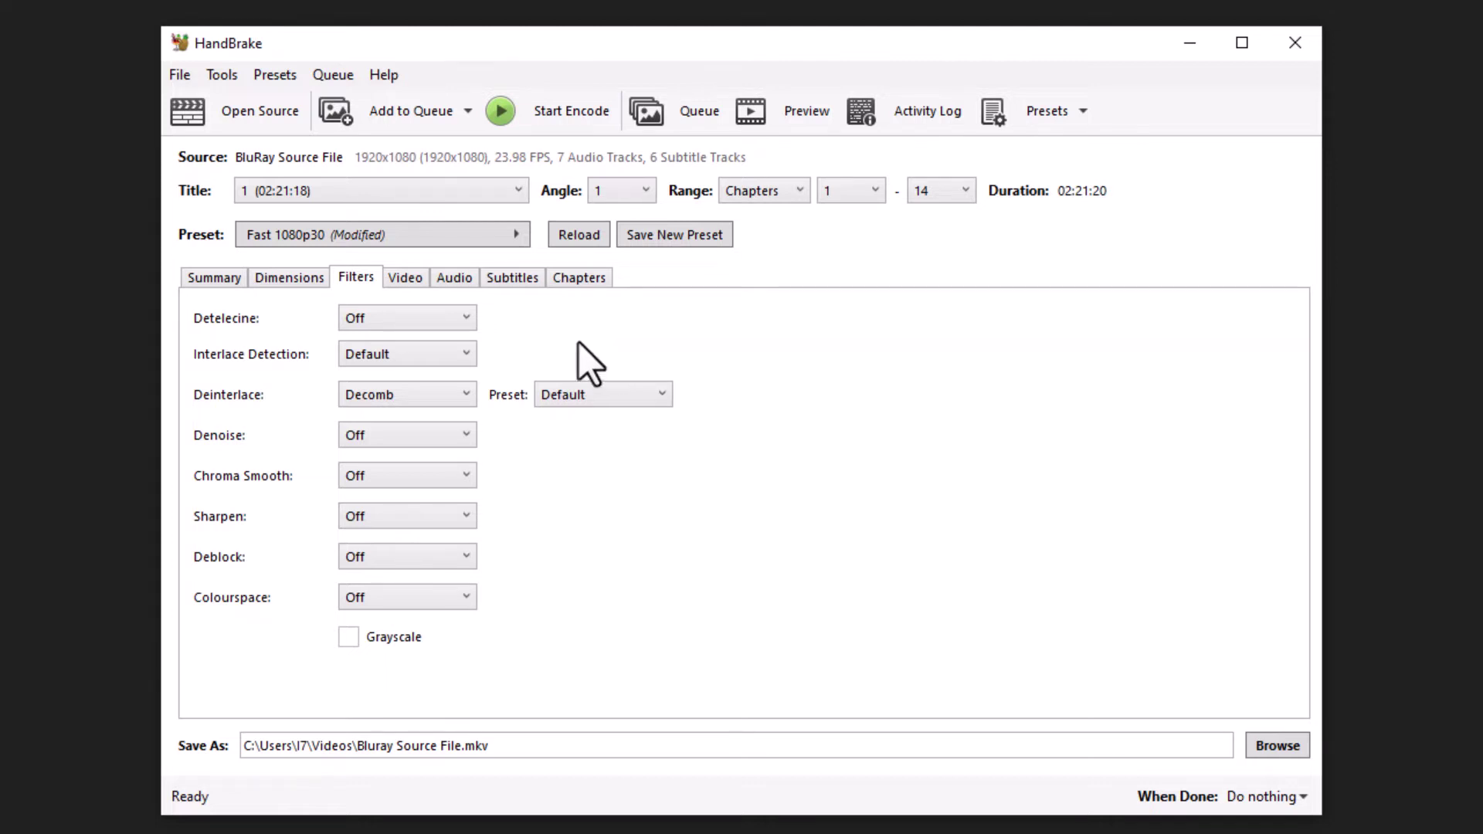
pyautogui.click(411, 280)
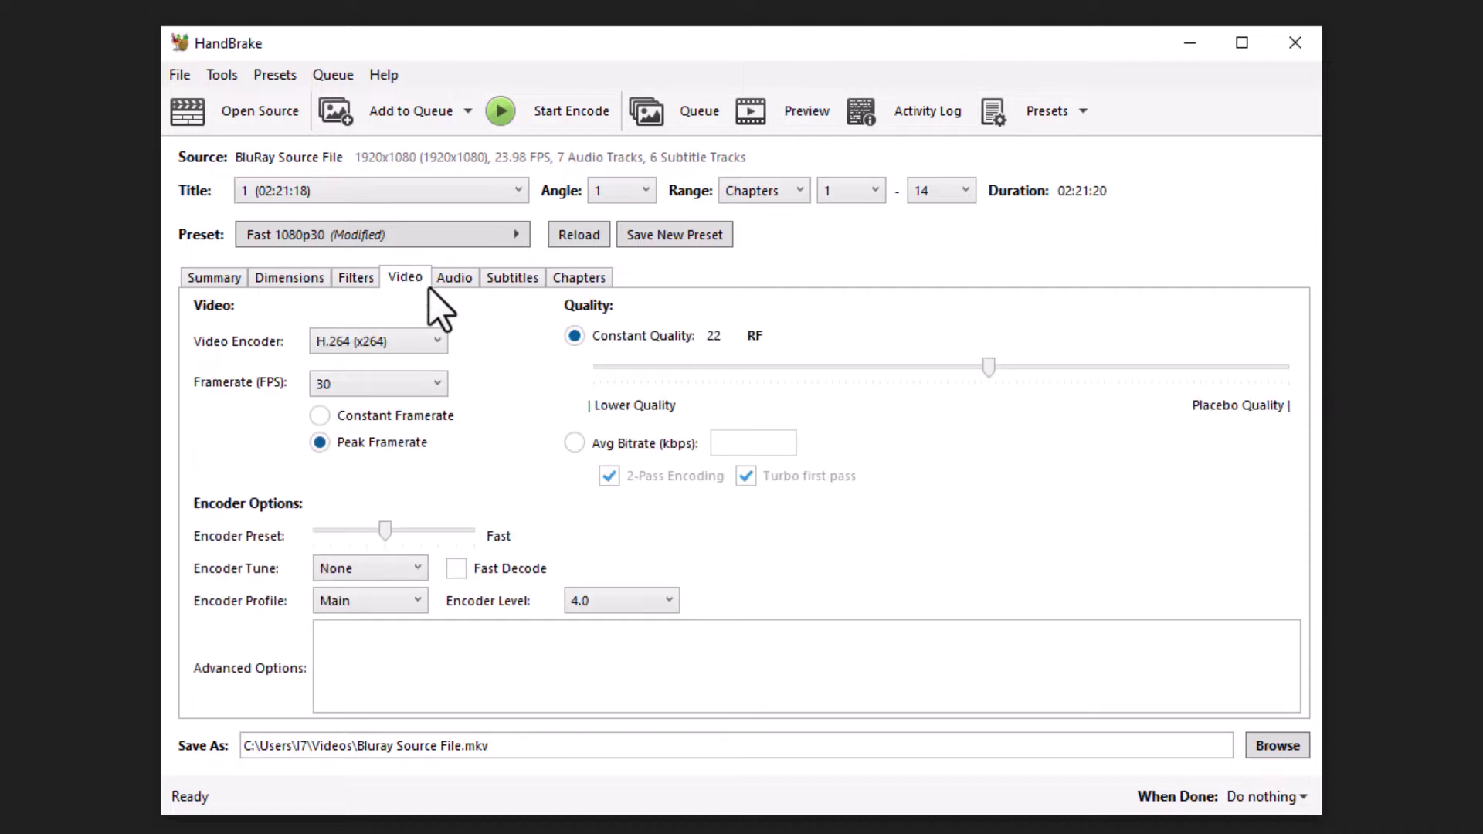
pyautogui.click(438, 341)
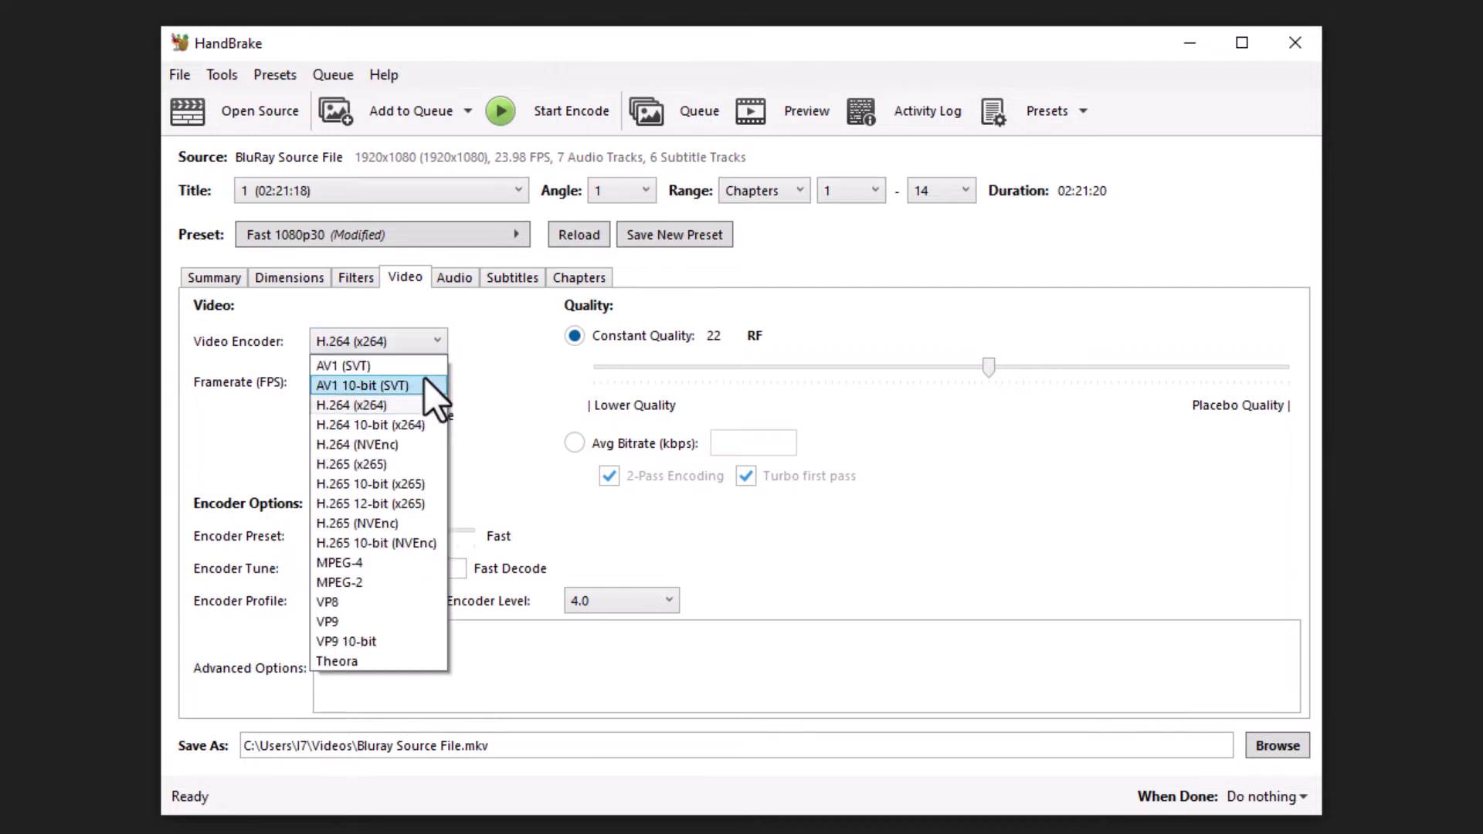
pyautogui.click(420, 484)
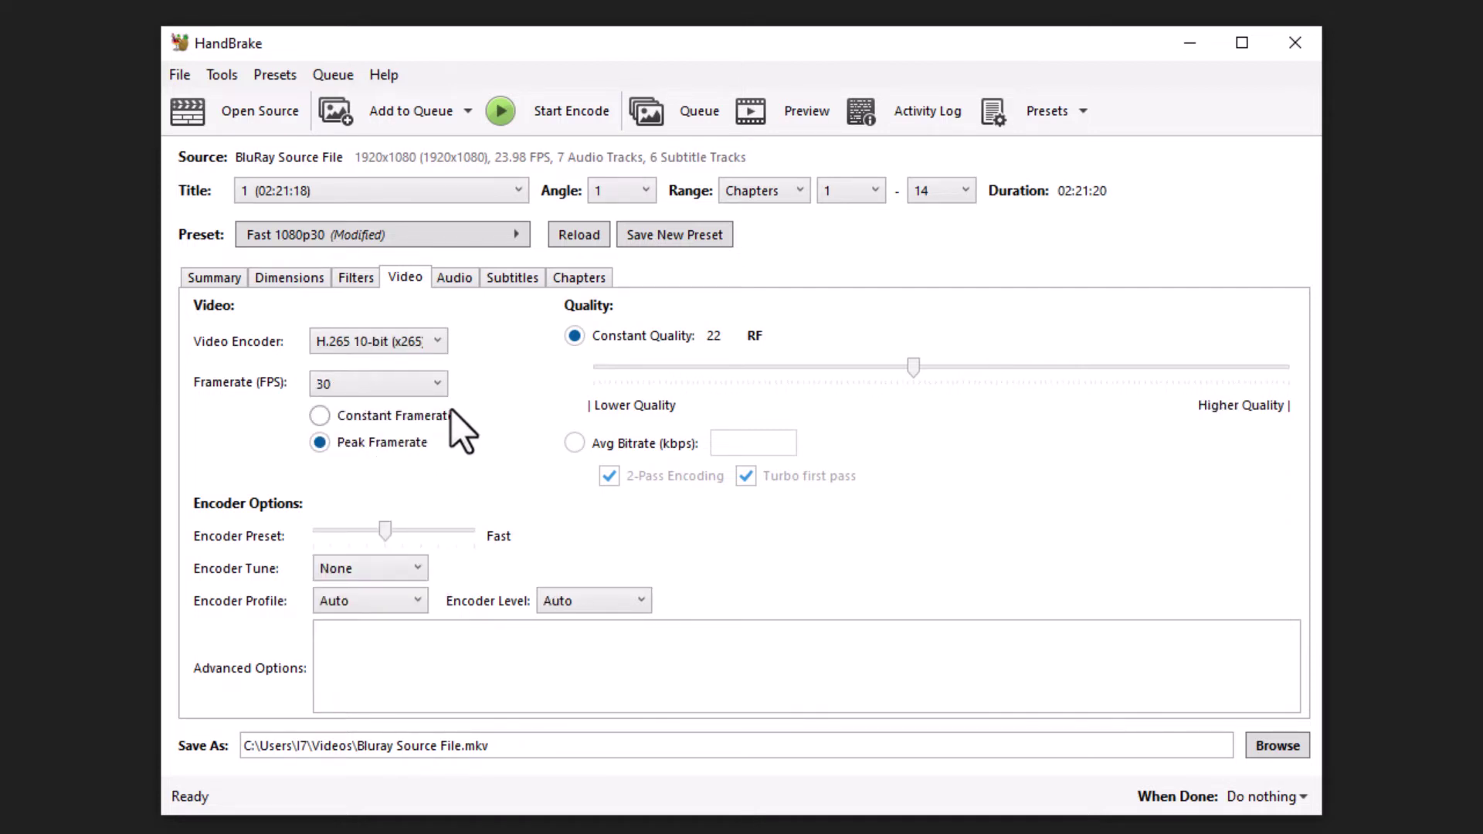
pyautogui.click(436, 387)
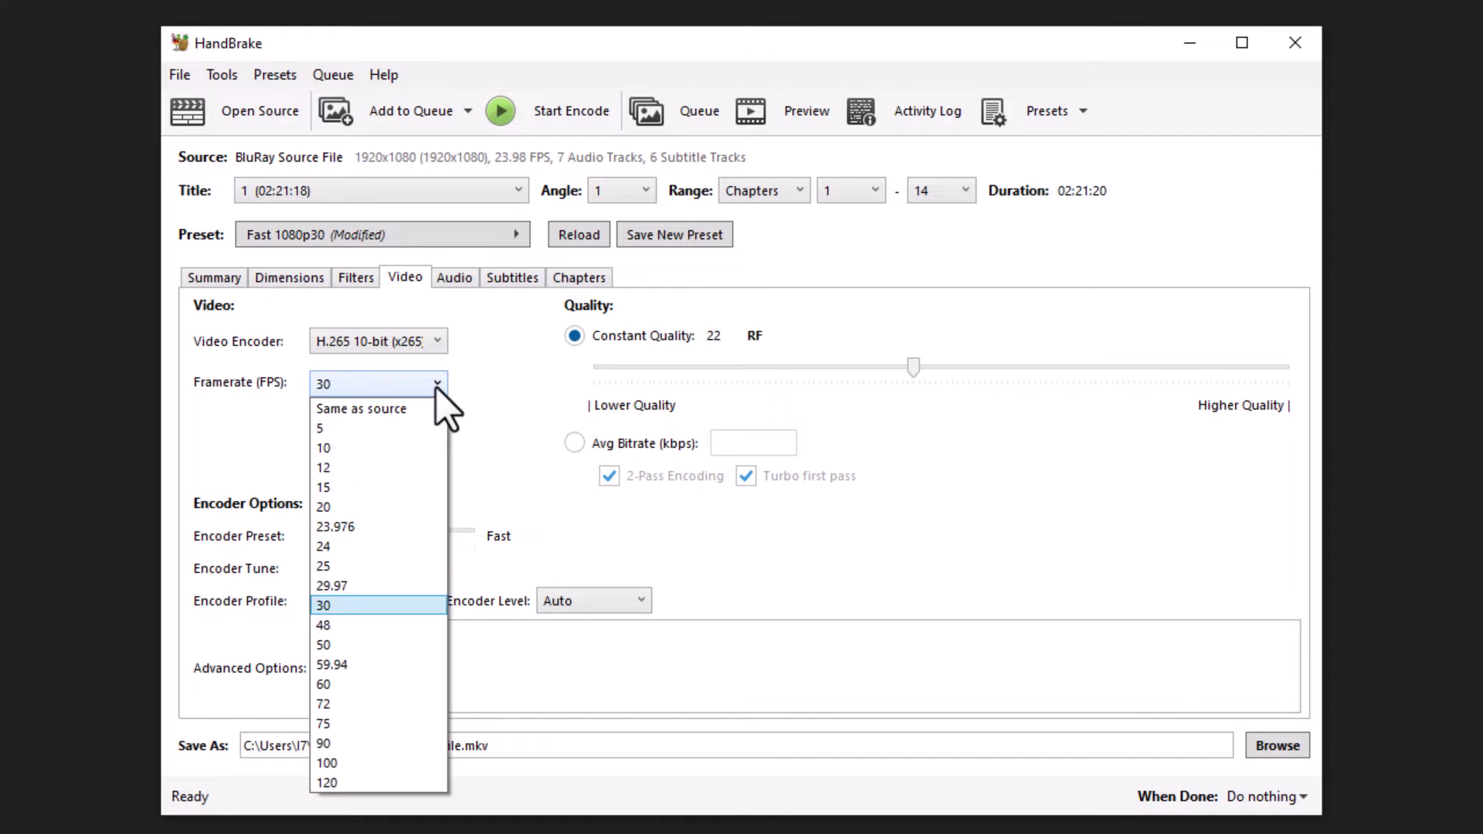
pyautogui.click(396, 410)
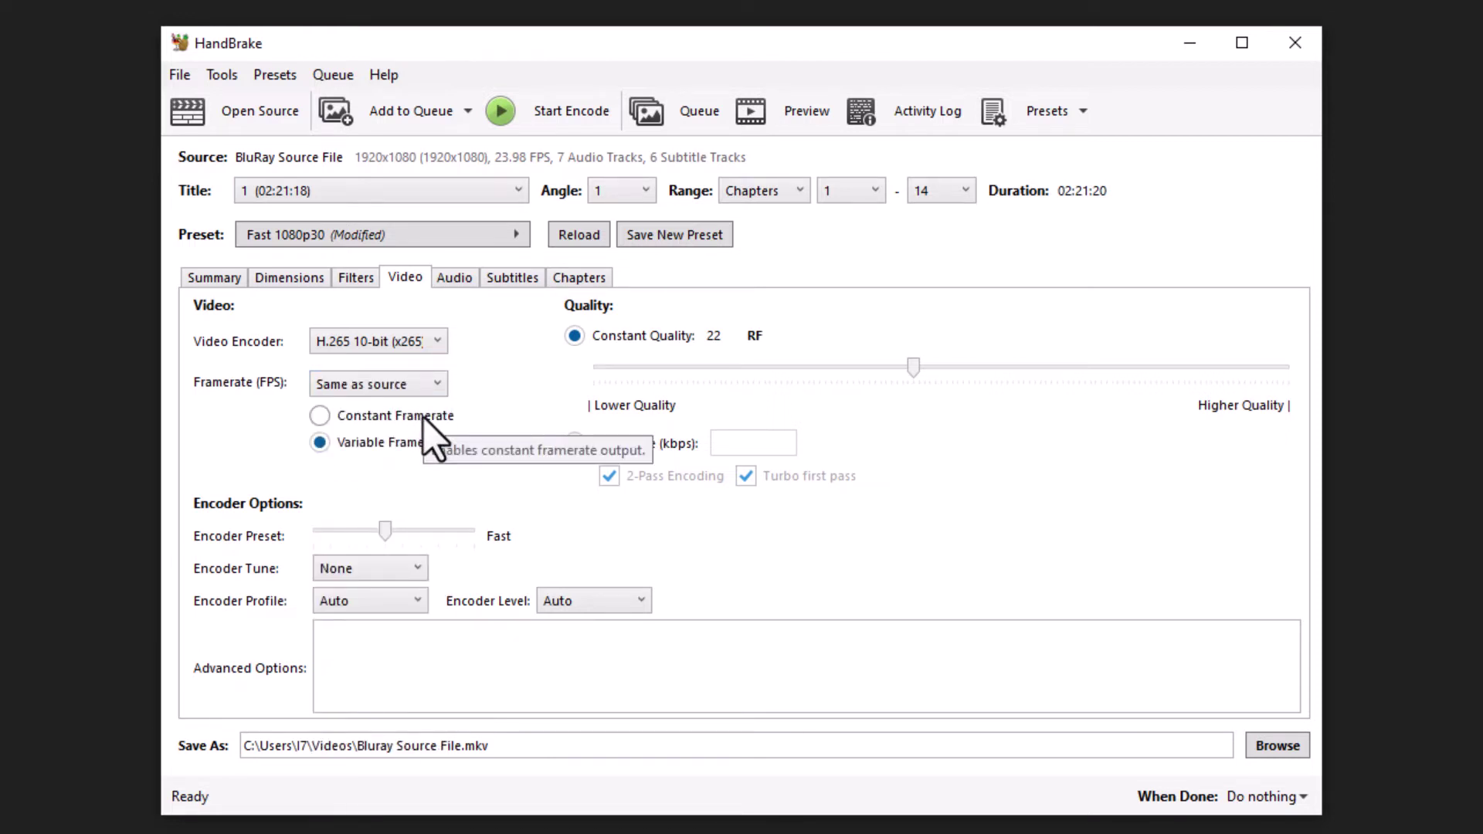
pyautogui.click(423, 417)
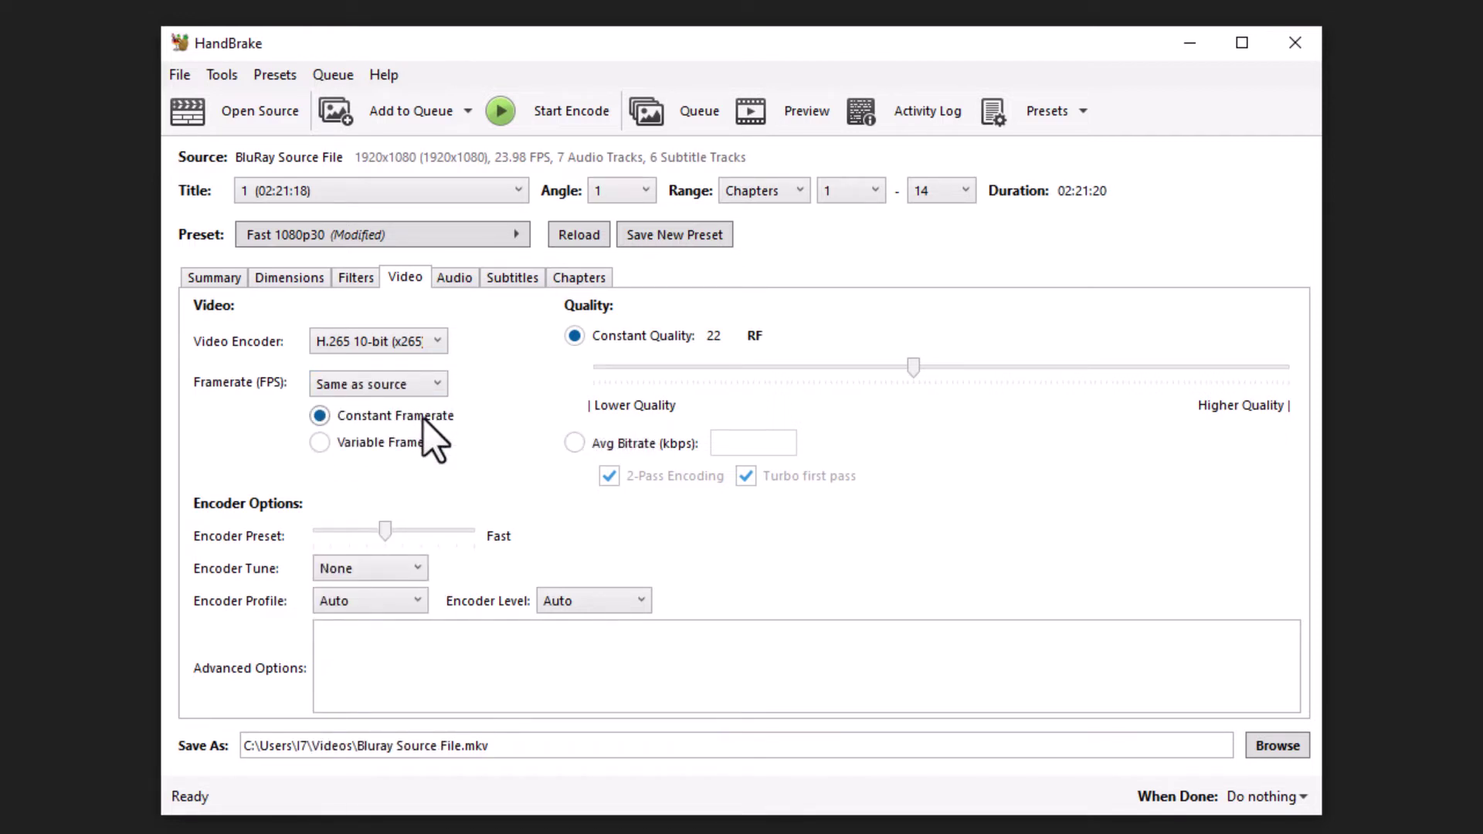
# - Configure the encoder with preset Slow, profile Main 10, level 5.1 and a constant quality of RF 24
pyautogui.moveTo(387, 530); pyautogui.dragTo(418, 531)
pyautogui.click(406, 601)
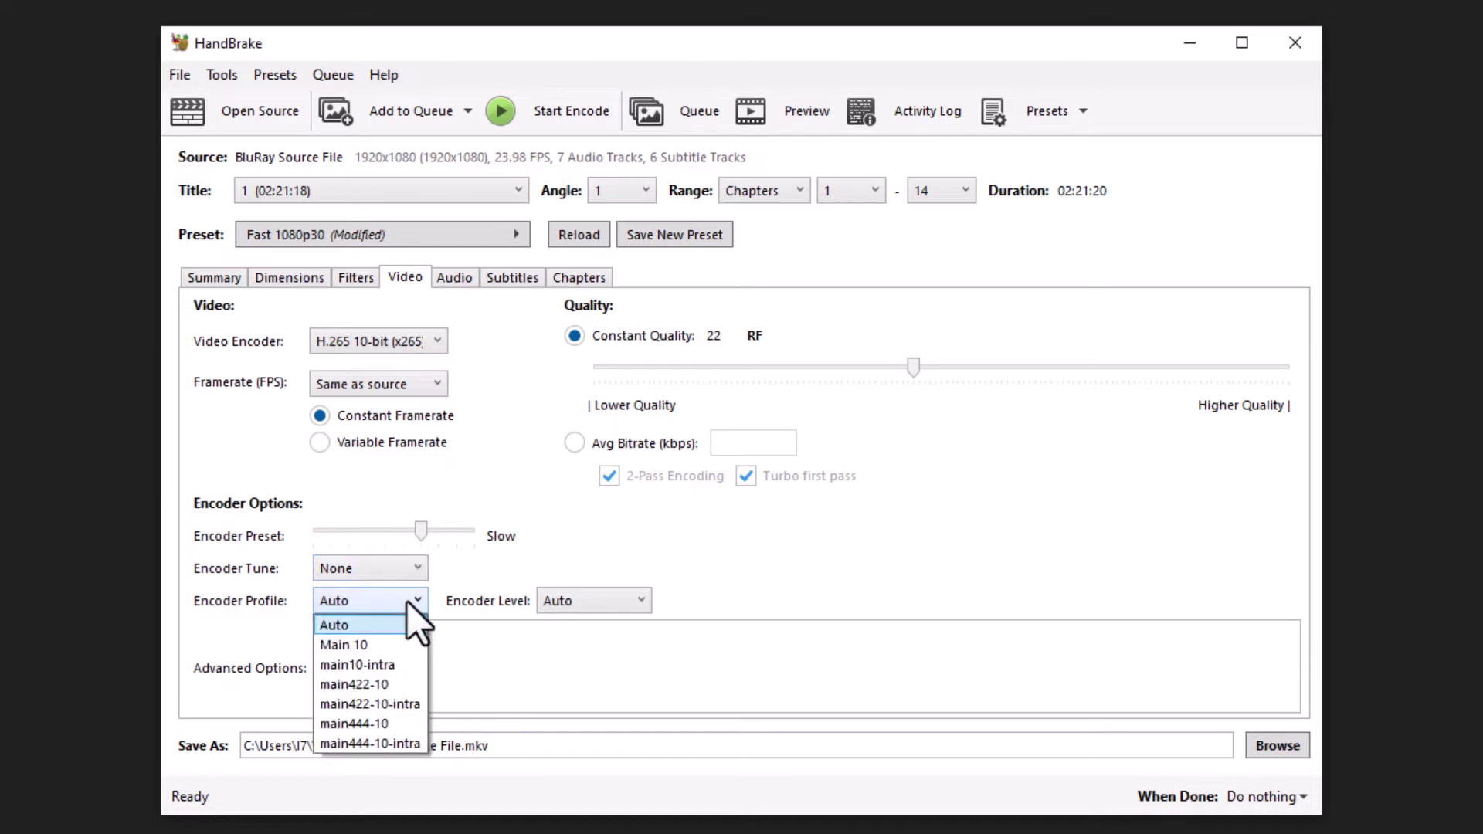
pyautogui.click(378, 643)
pyautogui.click(641, 601)
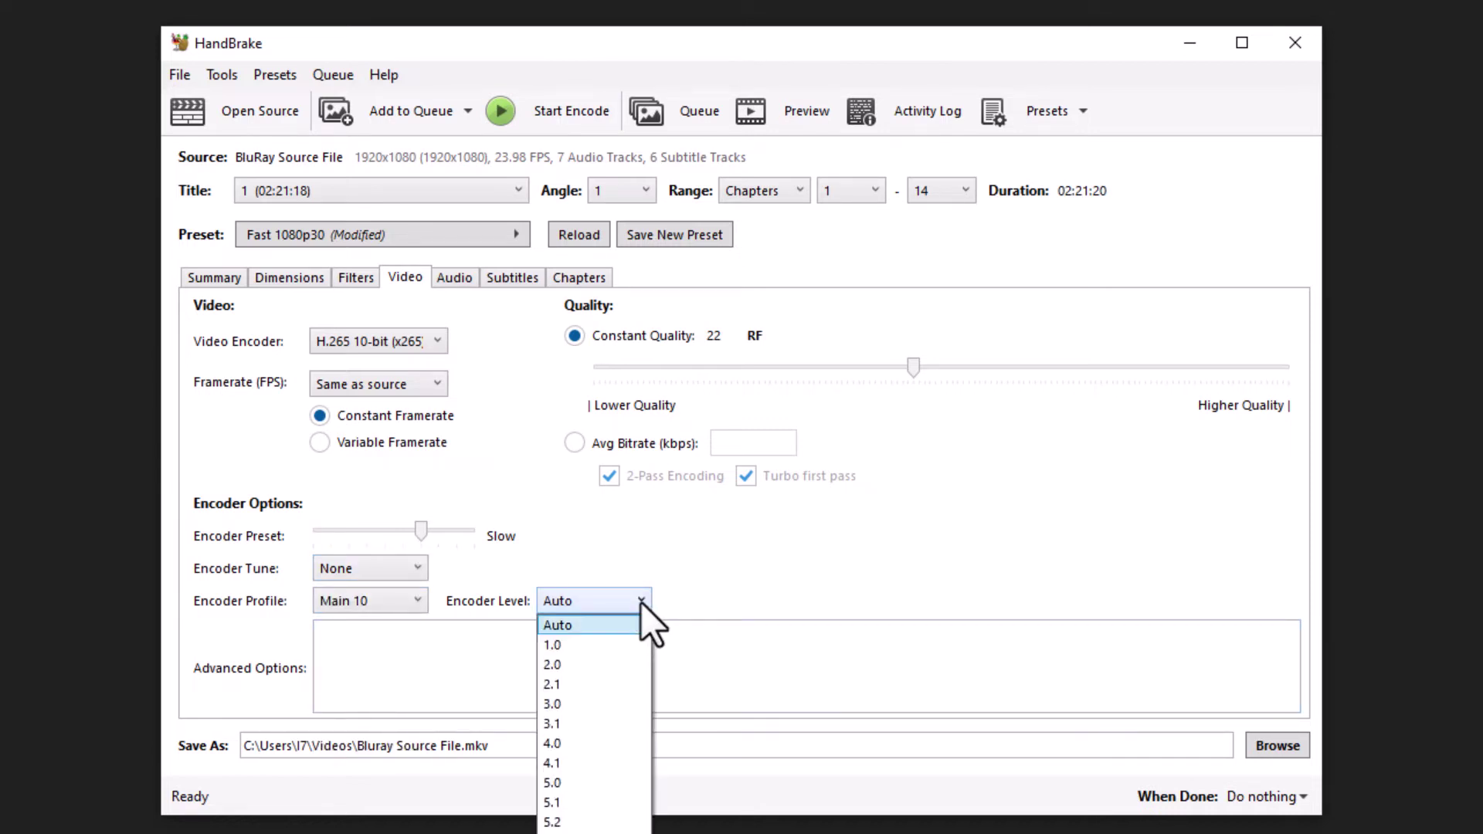
pyautogui.click(562, 803)
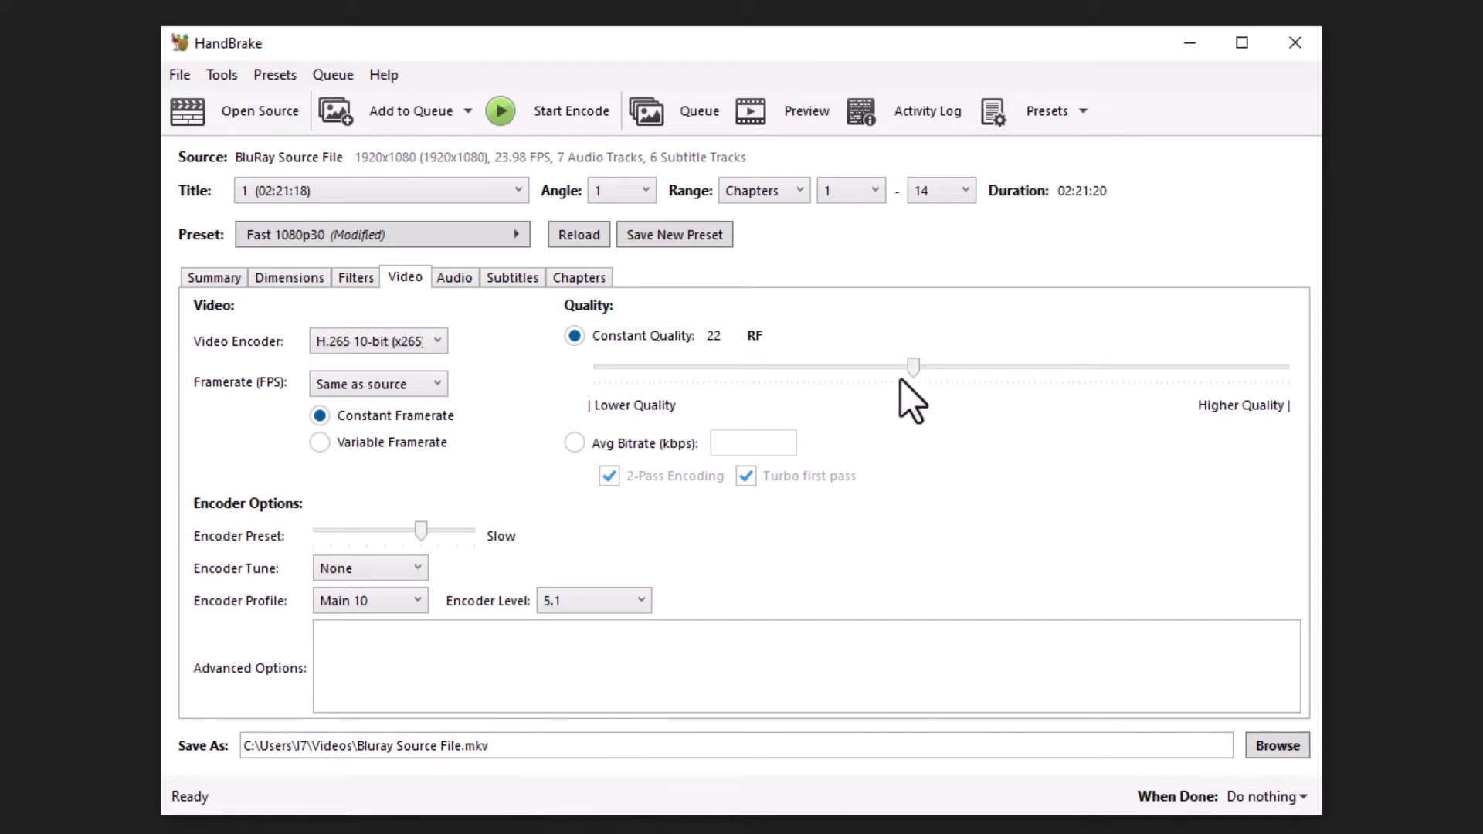
pyautogui.moveTo(914, 370); pyautogui.dragTo(891, 364)
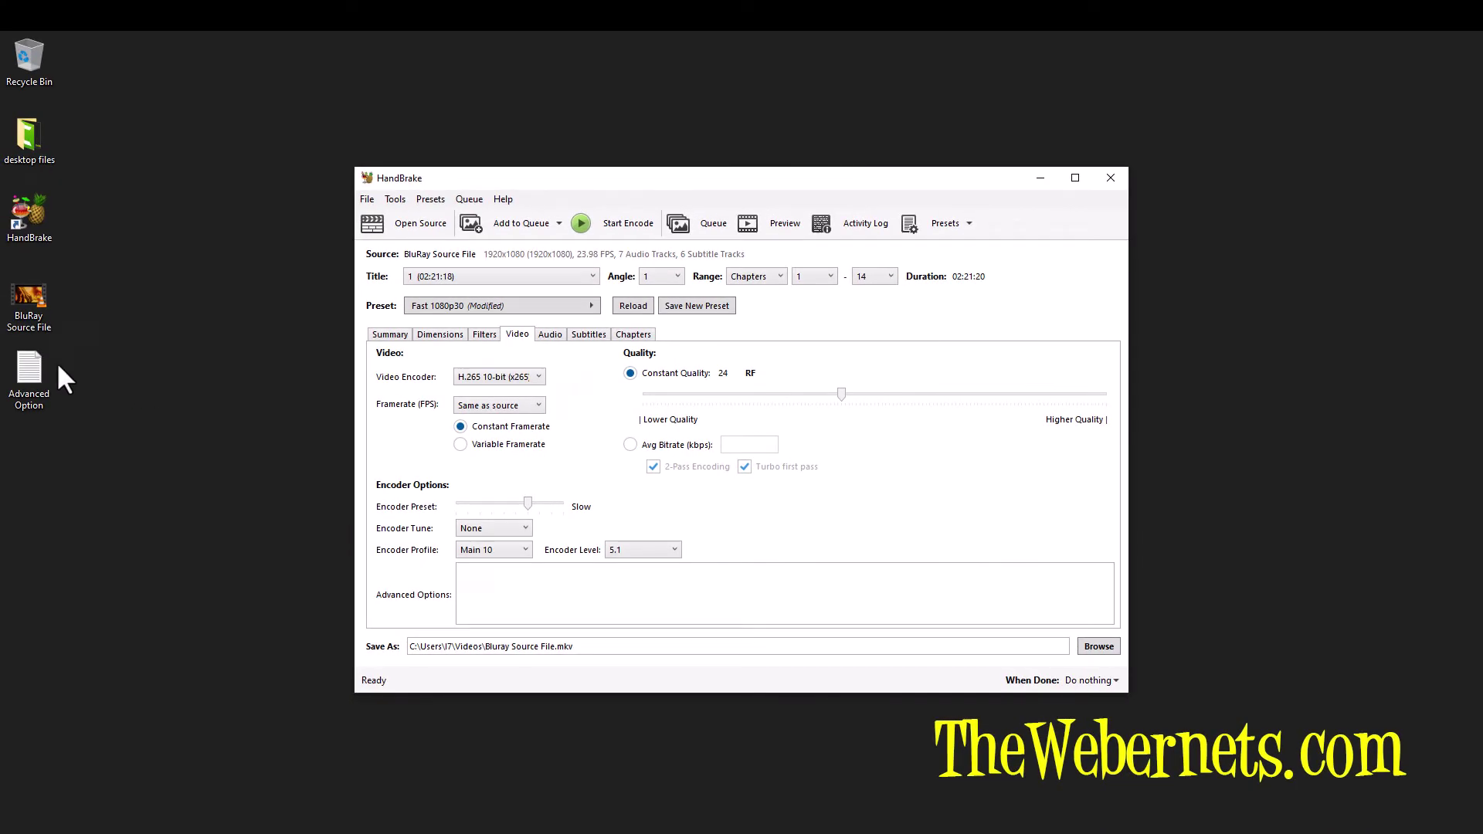
# - Copy the string strong-intra-smoothing=0:rect=0:aq-mode=1:rd=4:psy-rd=0.75:psy-rdoq=4.0:rdoq-level=1:rskip=2 from the Advanced Option text file into the encoder's Advanced Options, then close the file
pyautogui.doubleClick(32, 372)
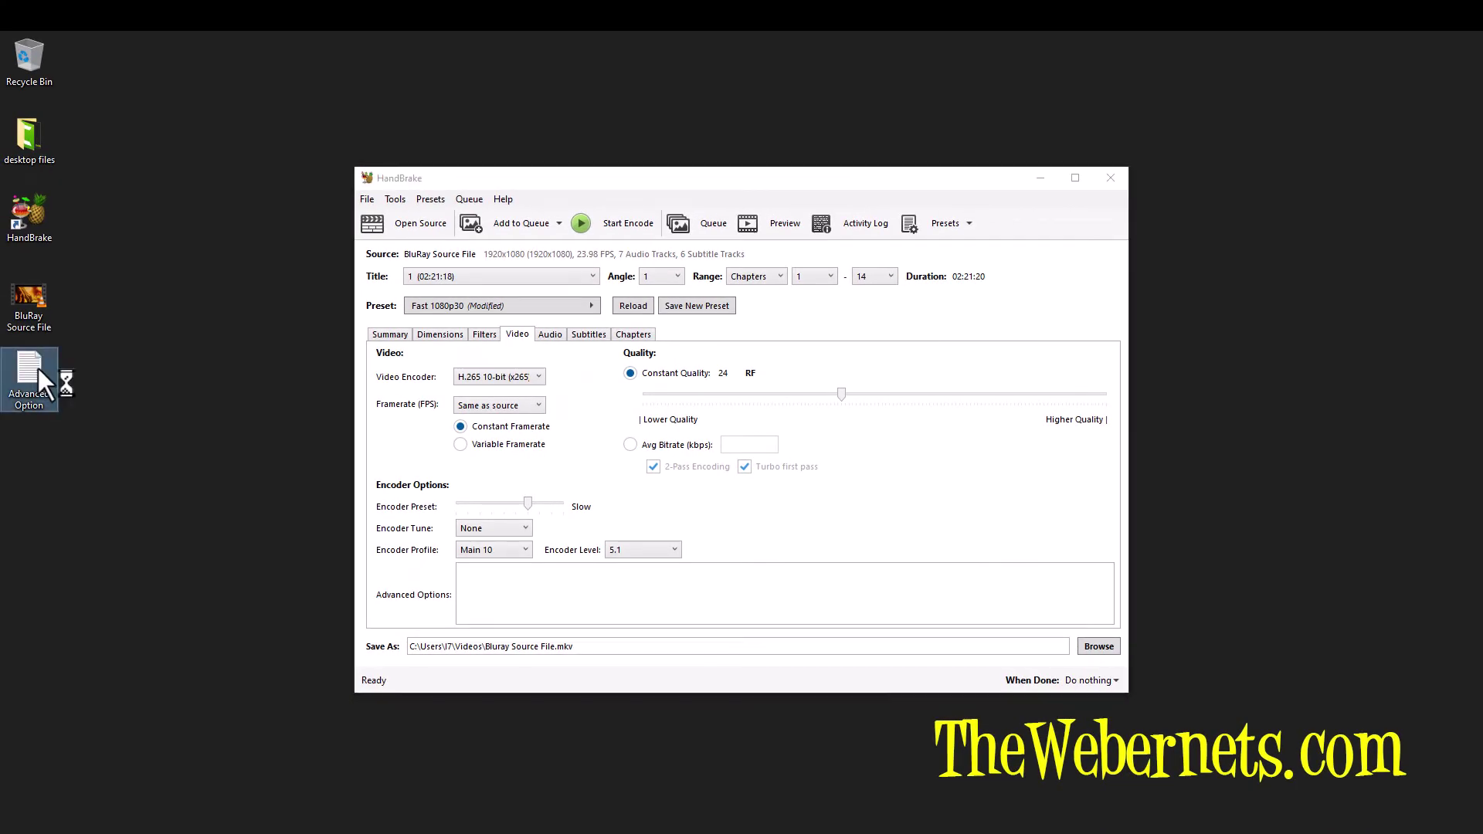
pyautogui.hotkey('ctrl', 'a')
pyautogui.hotkey('ctrl', 'c')
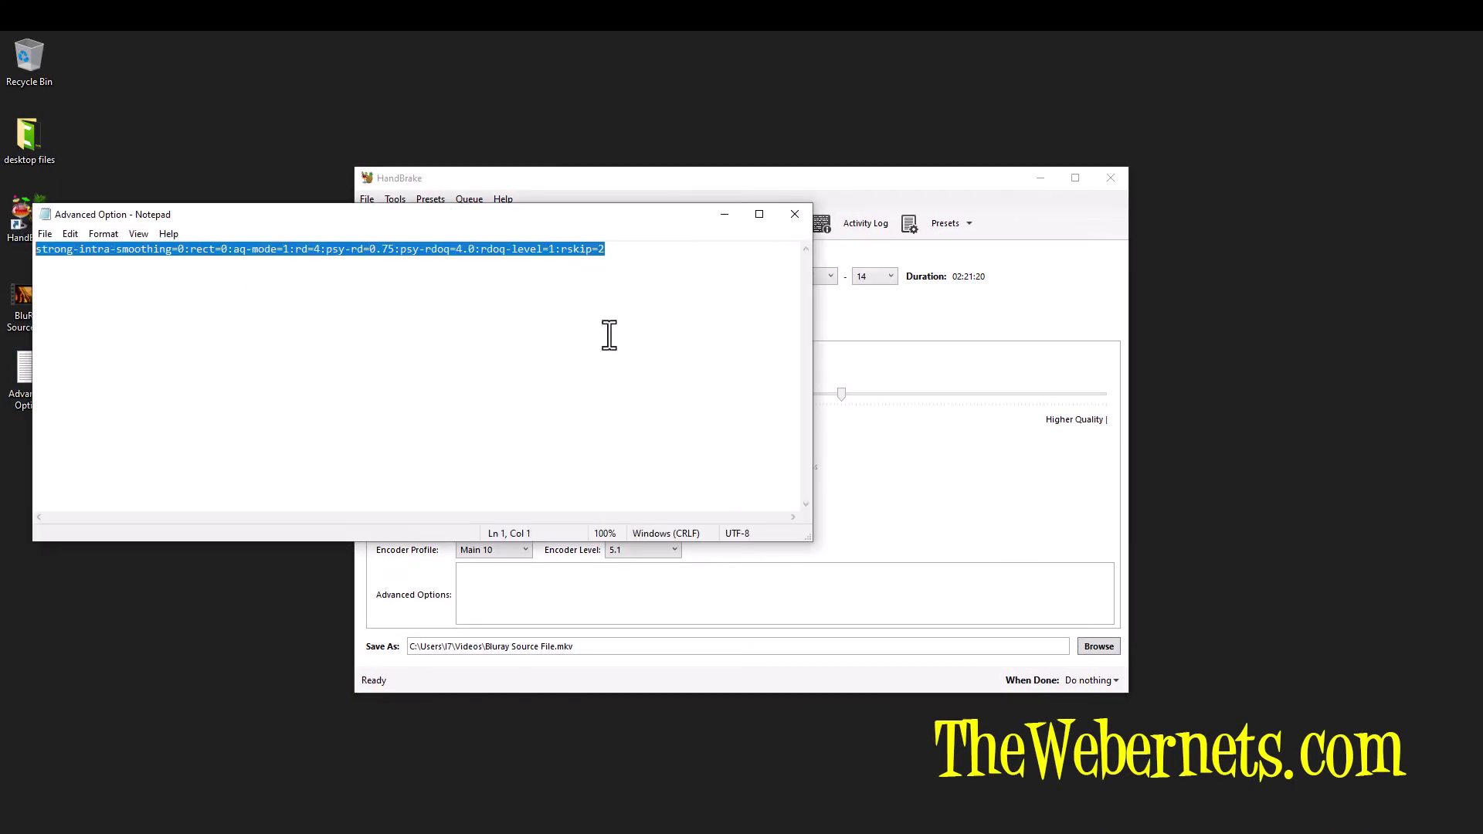
pyautogui.click(879, 187)
pyautogui.click(566, 587)
pyautogui.hotkey('ctrl', 'v')
pyautogui.click(255, 305)
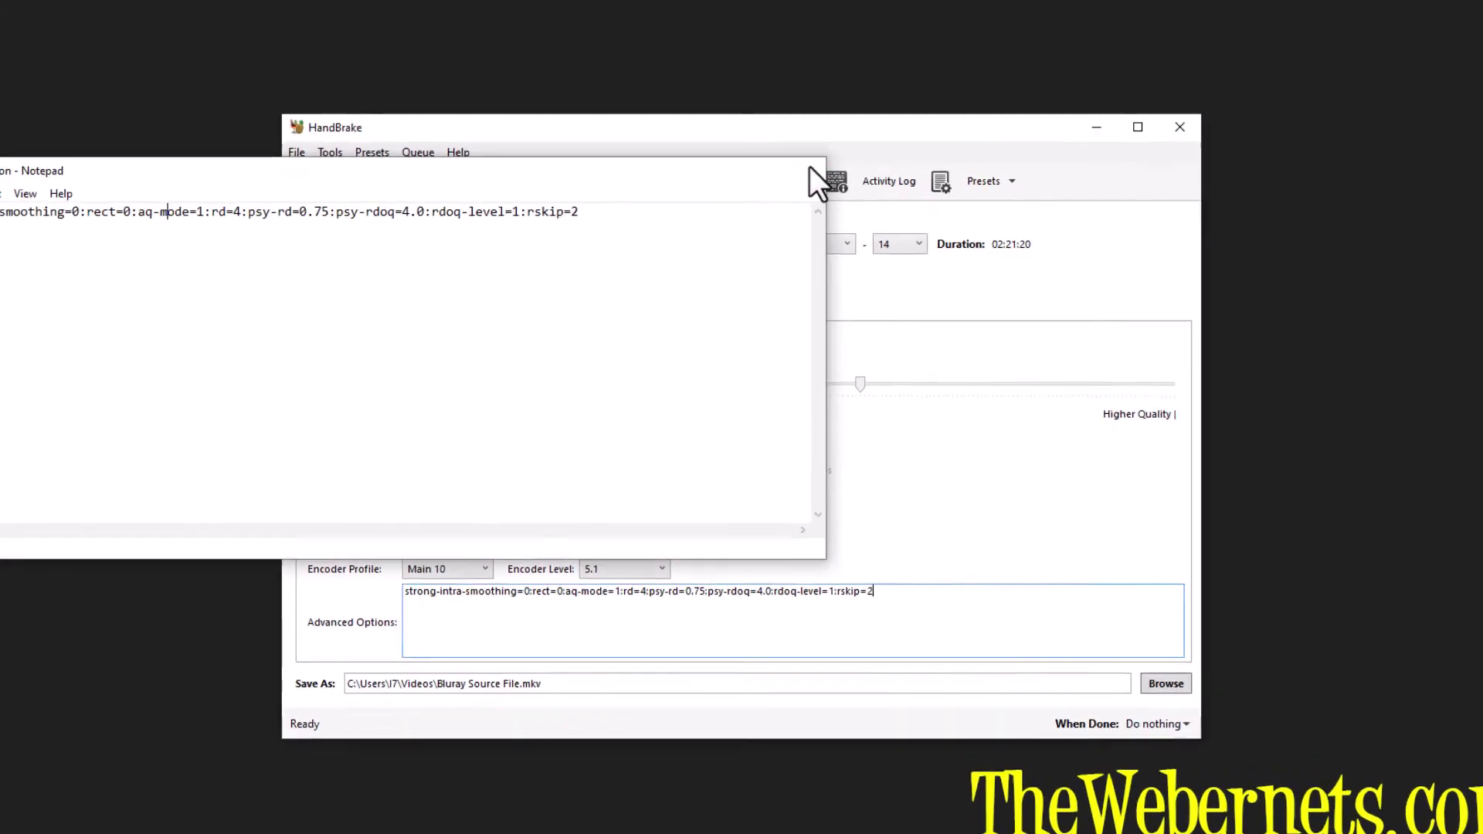
pyautogui.click(809, 168)
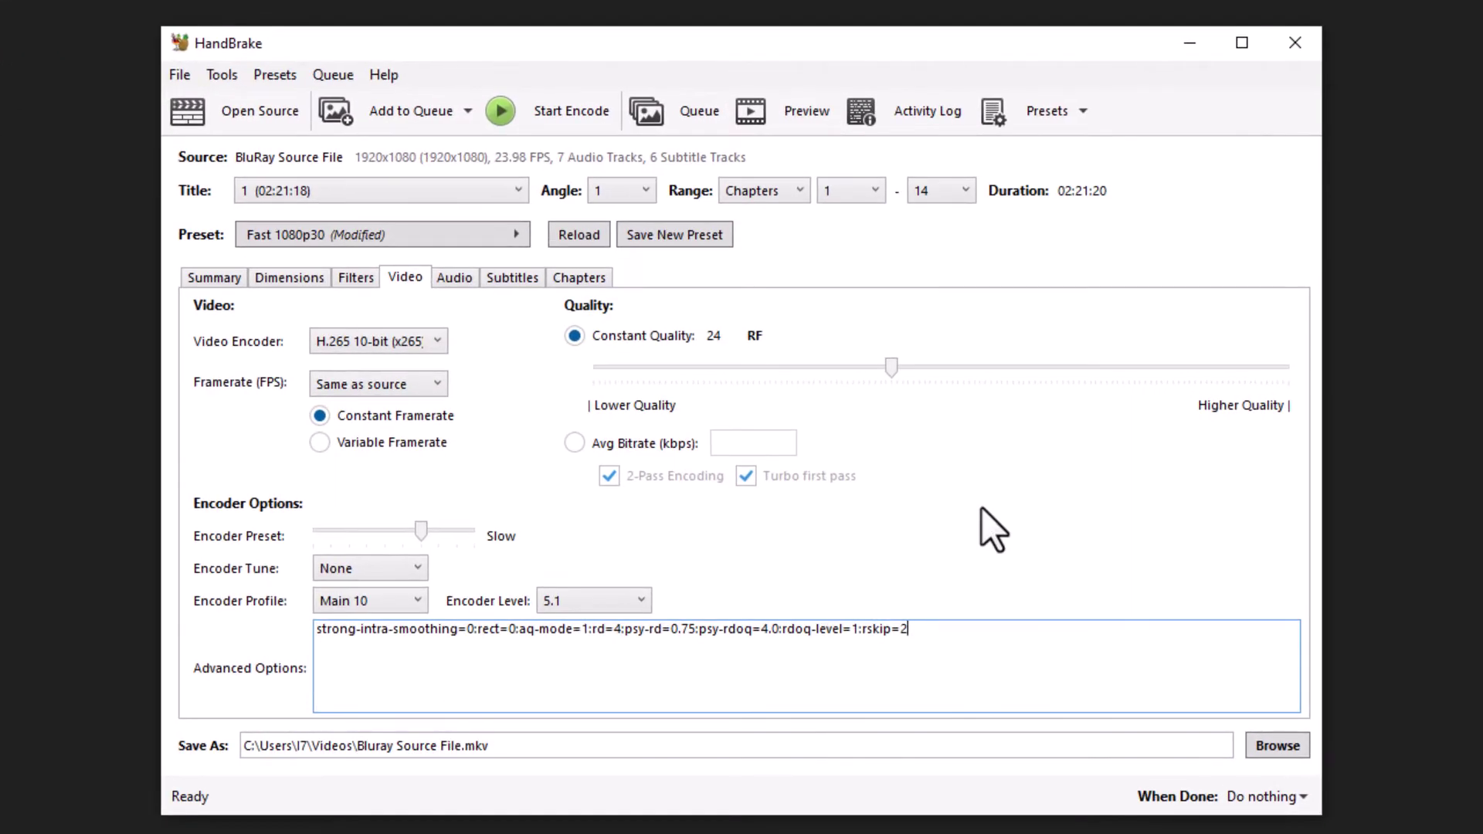
# - Choose 2 English (DTS) (5.1 ch) (1536 kbps) as the audio track and set its codec to AC3
pyautogui.click(454, 277)
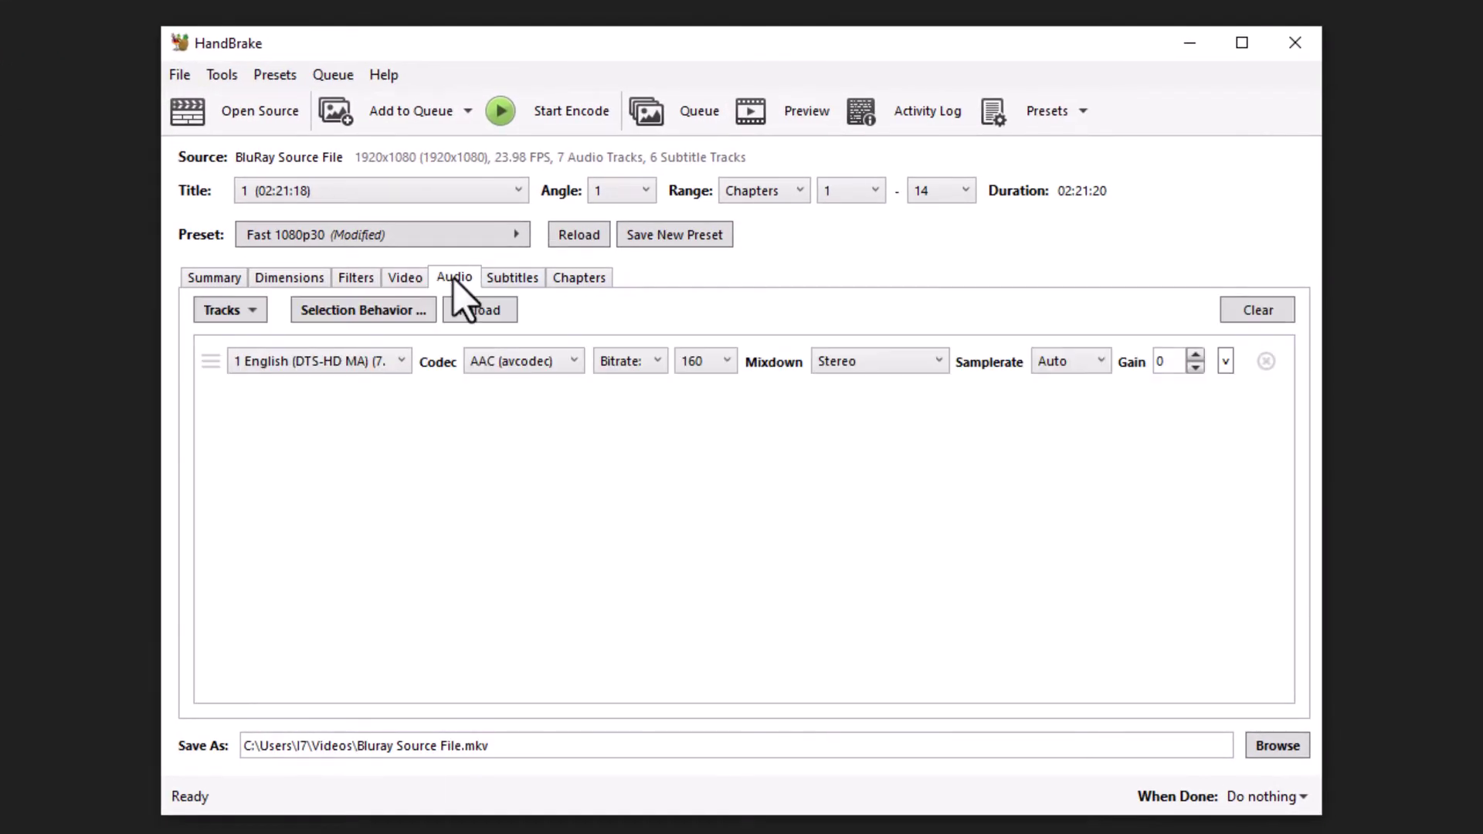
pyautogui.click(403, 360)
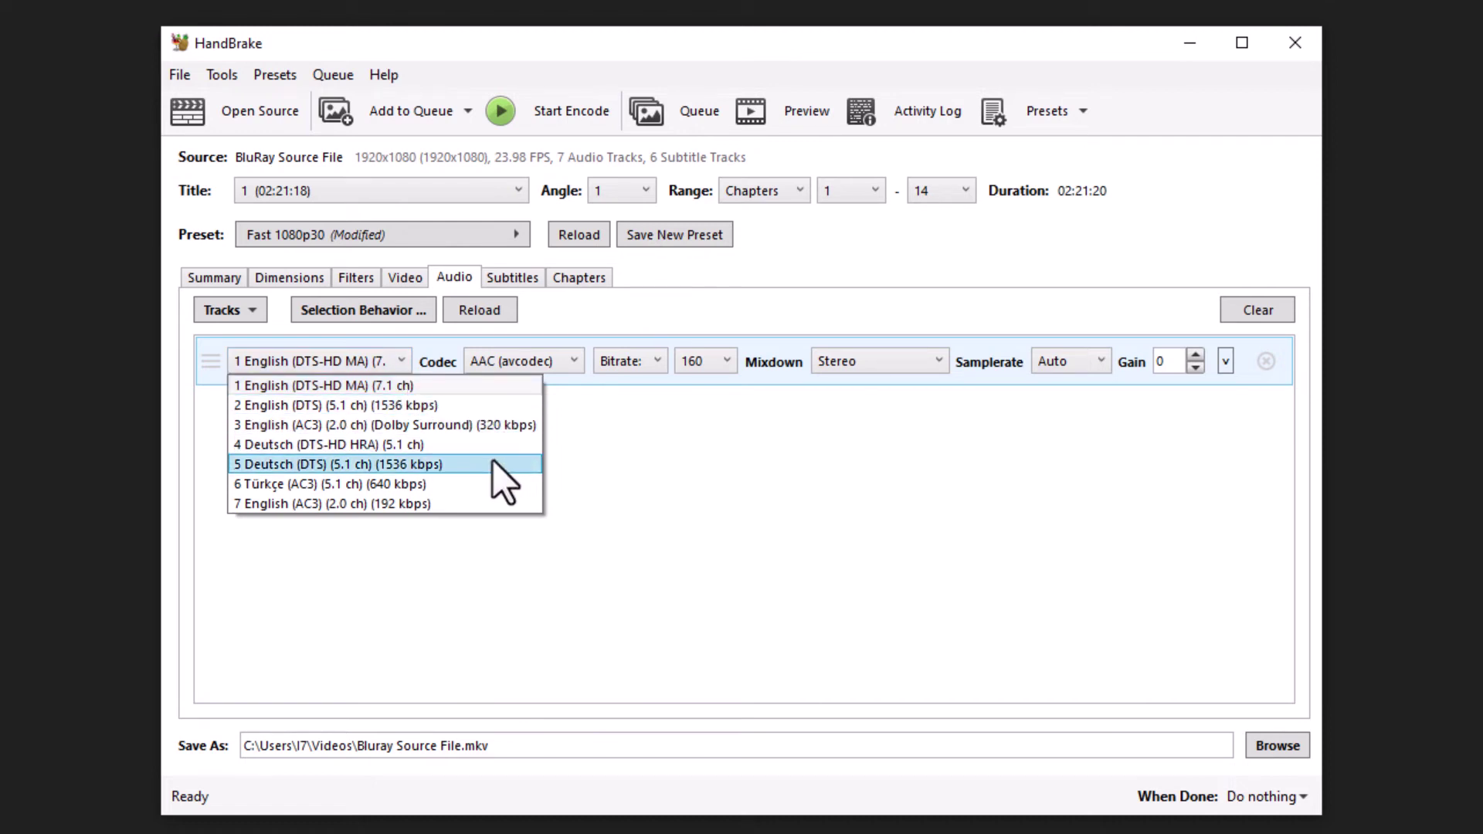
pyautogui.click(454, 406)
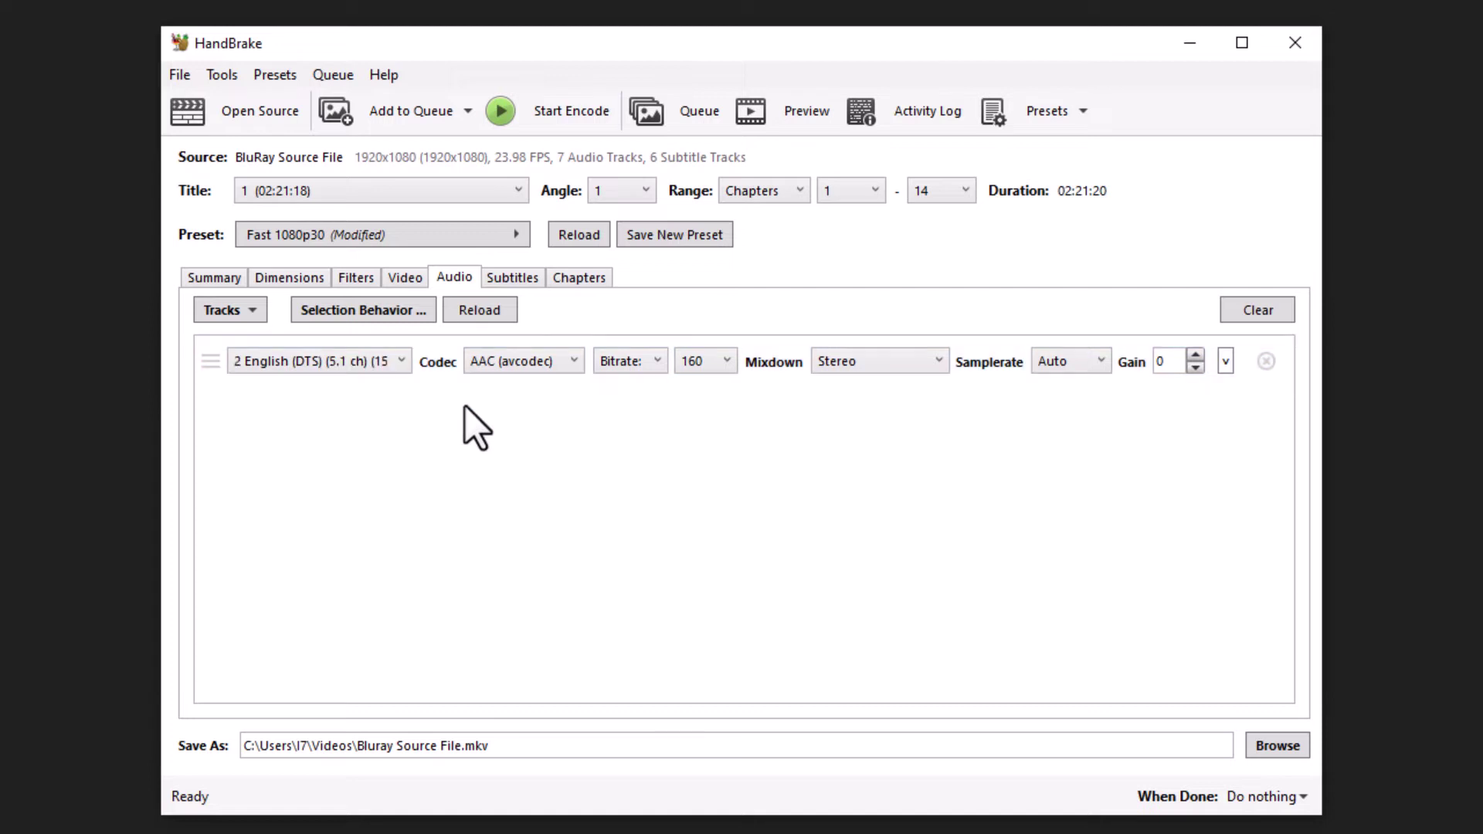
pyautogui.click(576, 361)
pyautogui.click(532, 424)
# - Set the audio track's bitrate to 448, its mixdown to 5.1 Channels and its samplerate to 48
pyautogui.click(724, 361)
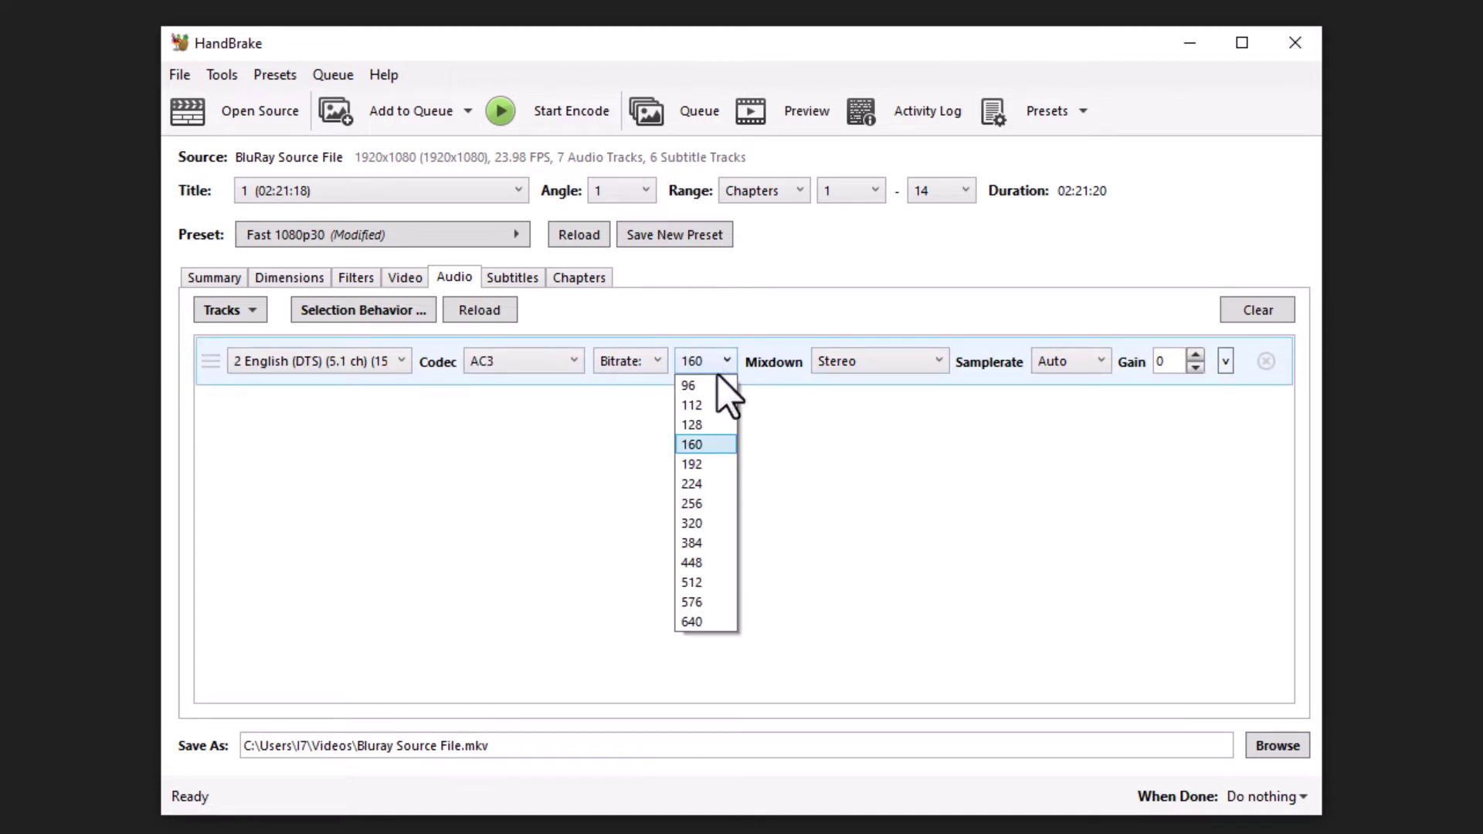
pyautogui.click(703, 560)
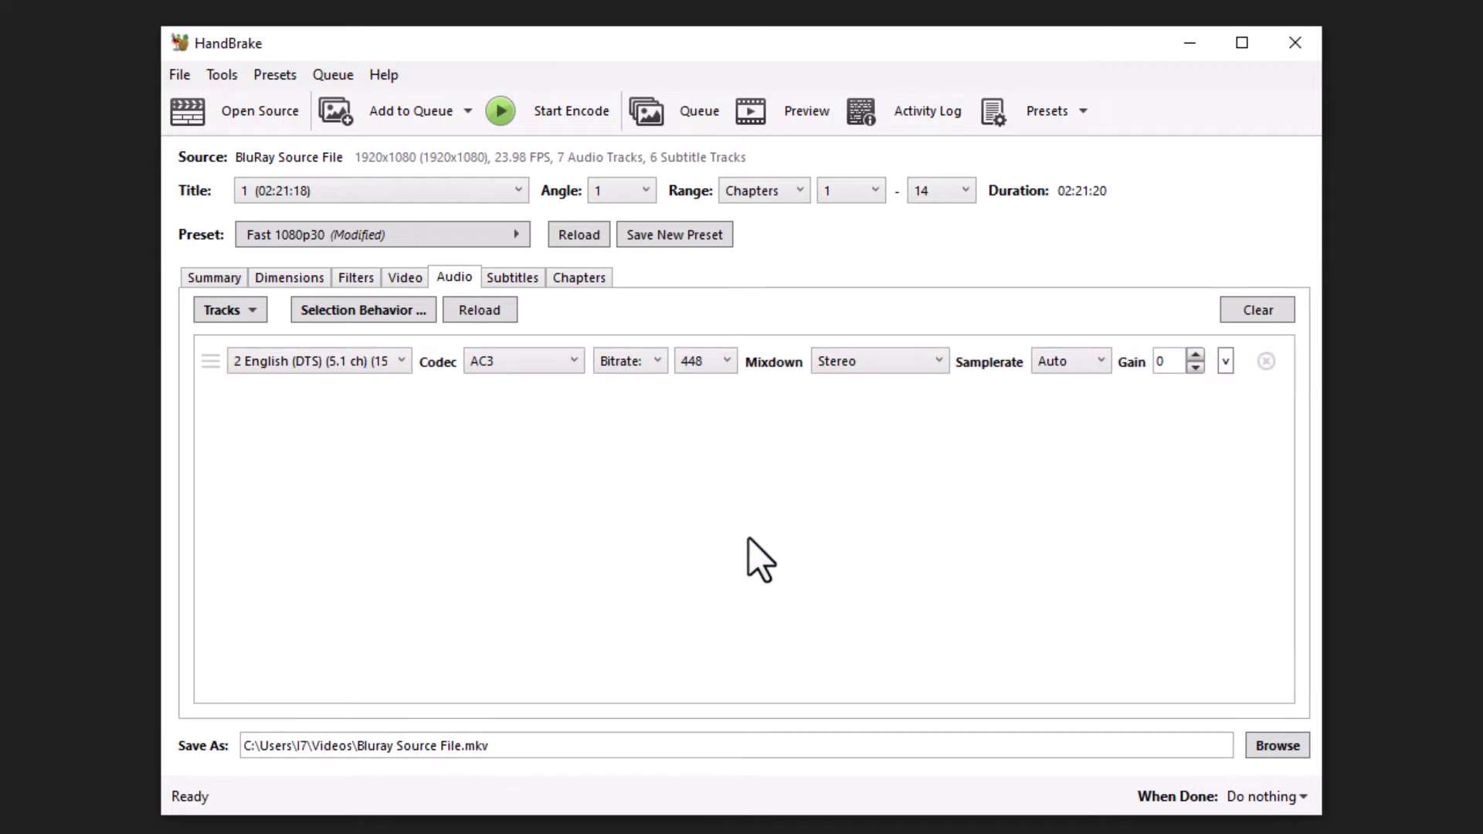
pyautogui.click(940, 361)
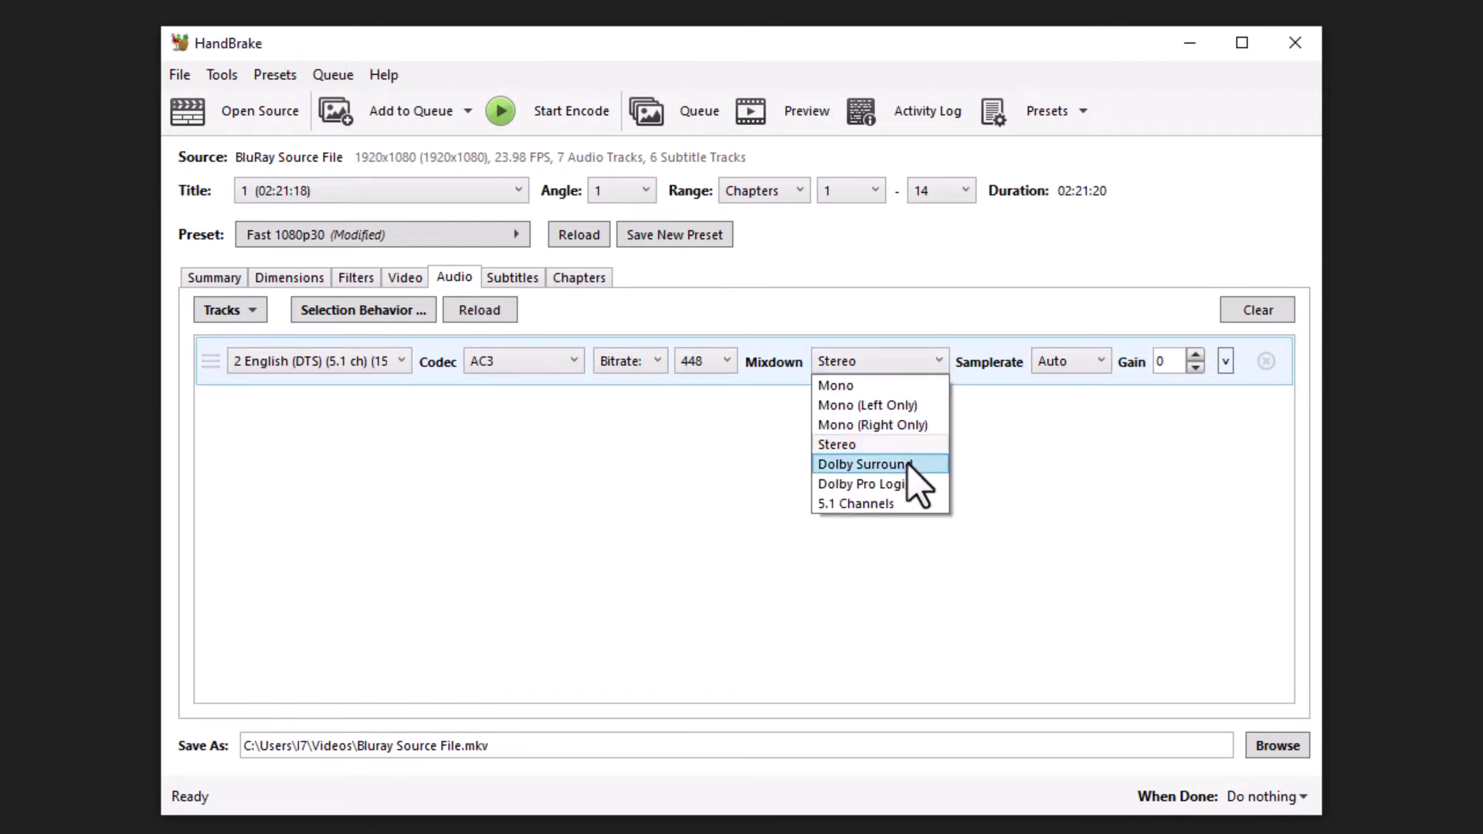
pyautogui.click(891, 504)
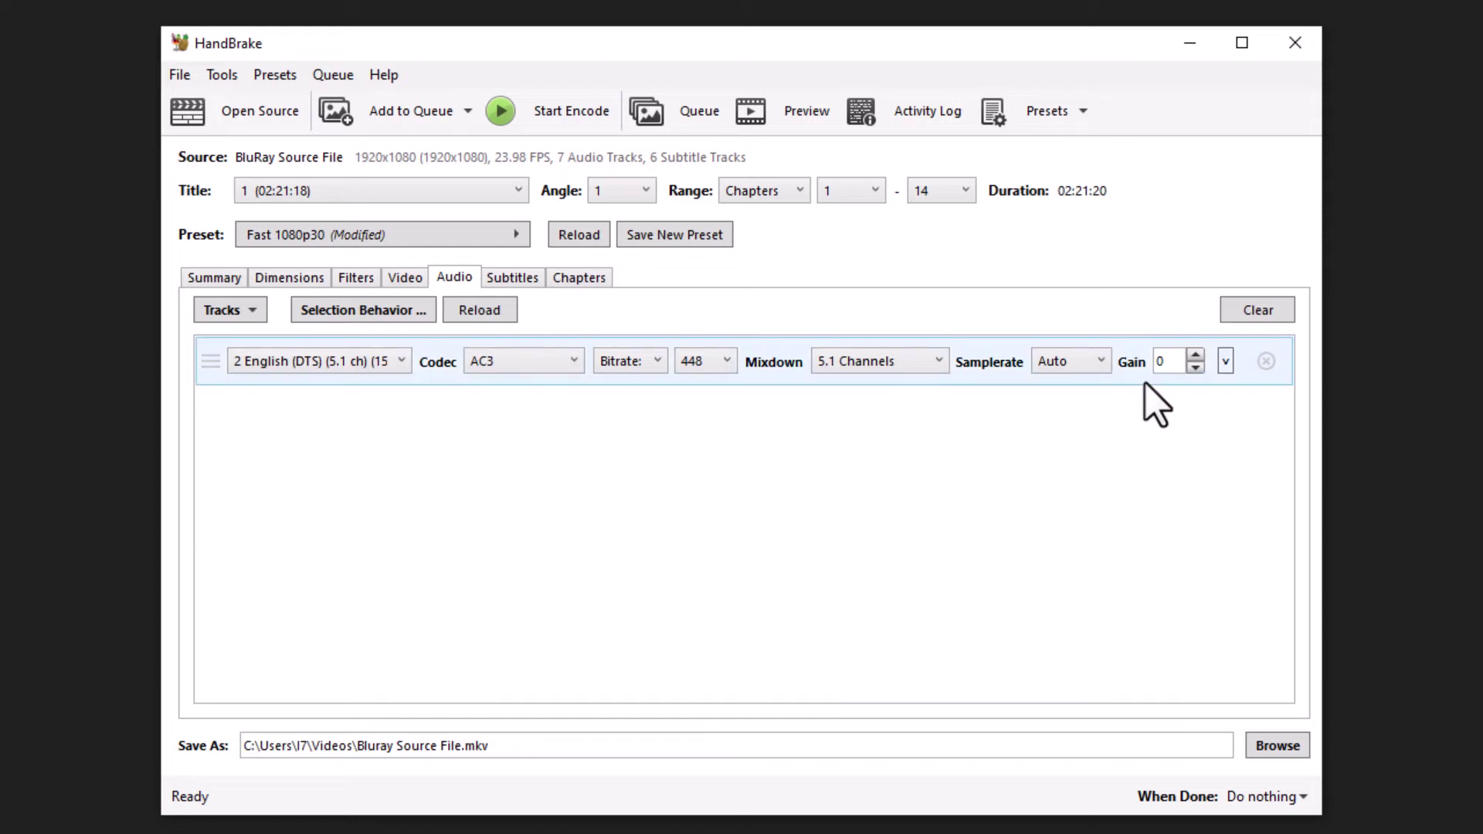
pyautogui.click(1106, 363)
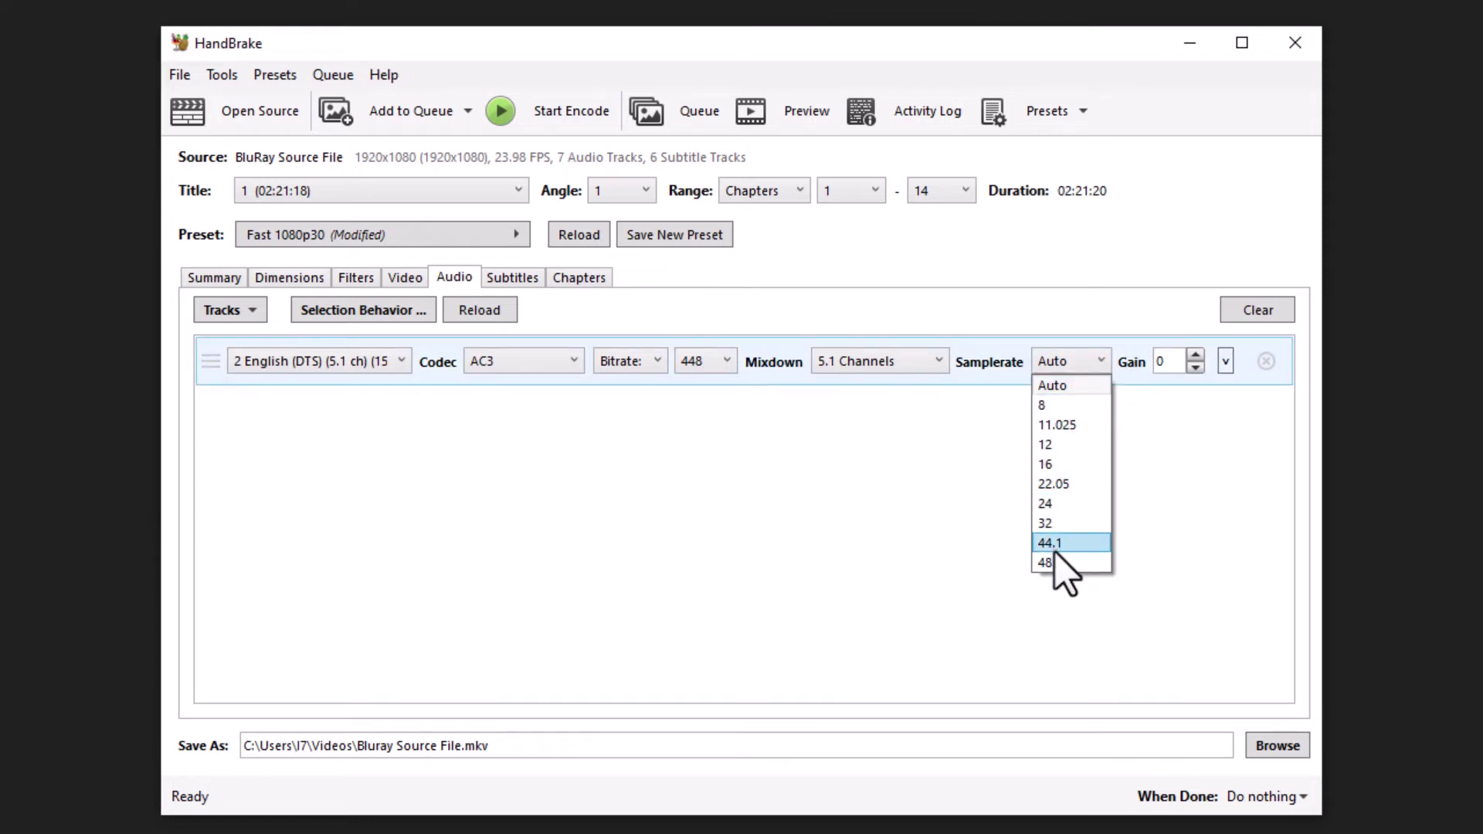
pyautogui.click(1051, 561)
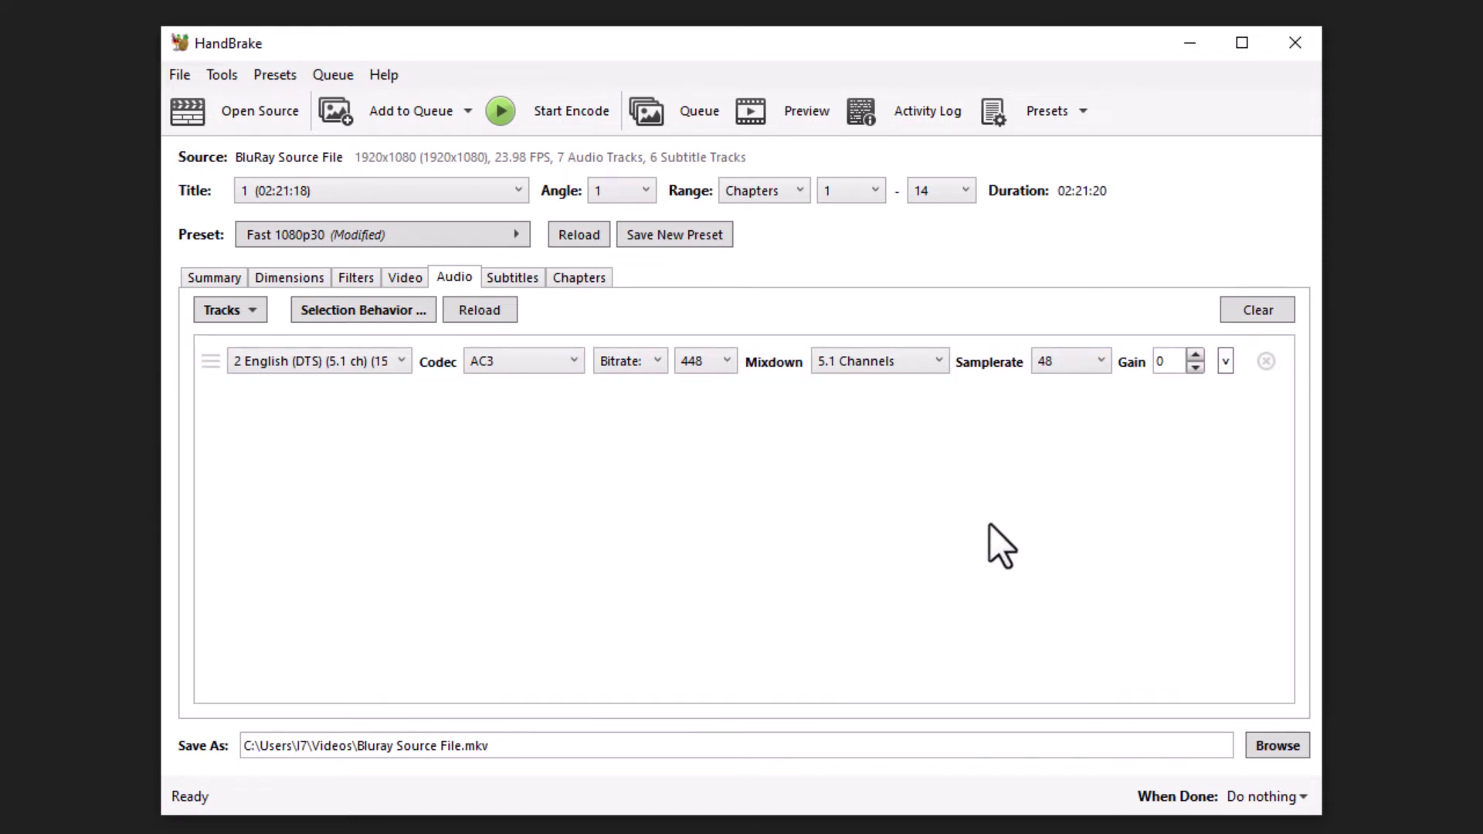
# - Remove the Foreign Audio Scan subtitle track and keep the creation of chapter markers enabled
pyautogui.click(519, 279)
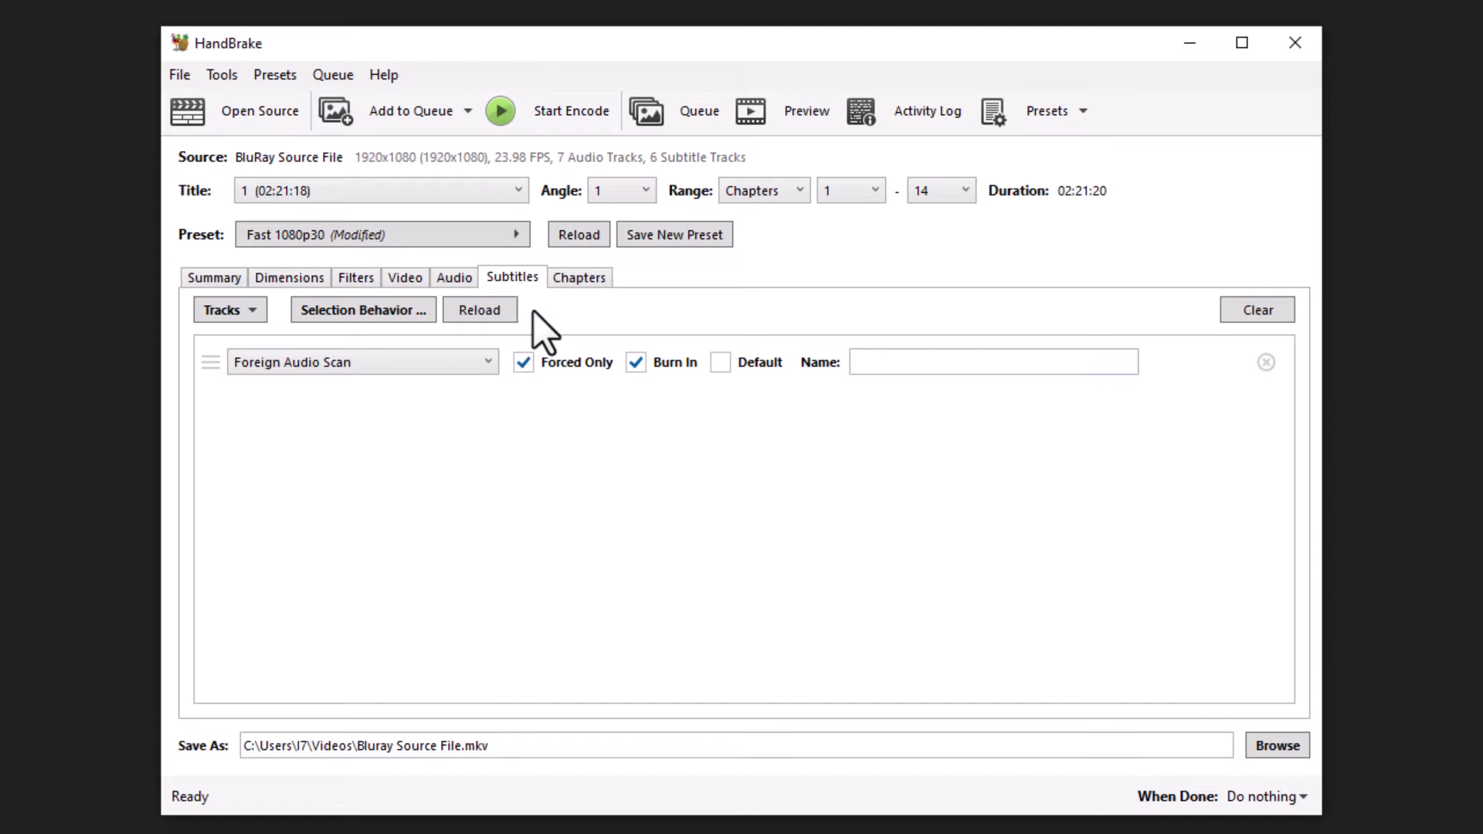
pyautogui.click(1267, 362)
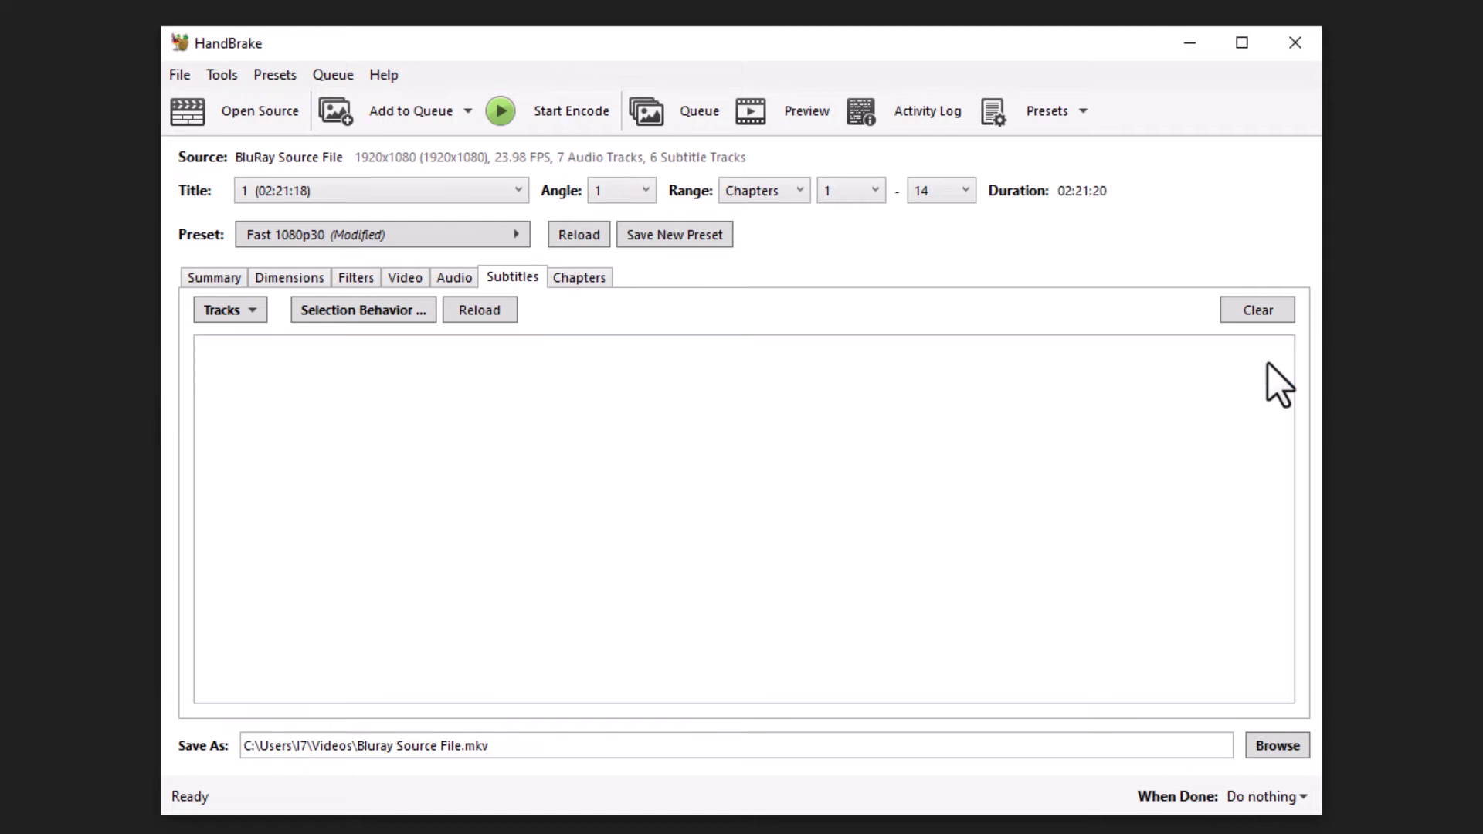
pyautogui.click(584, 280)
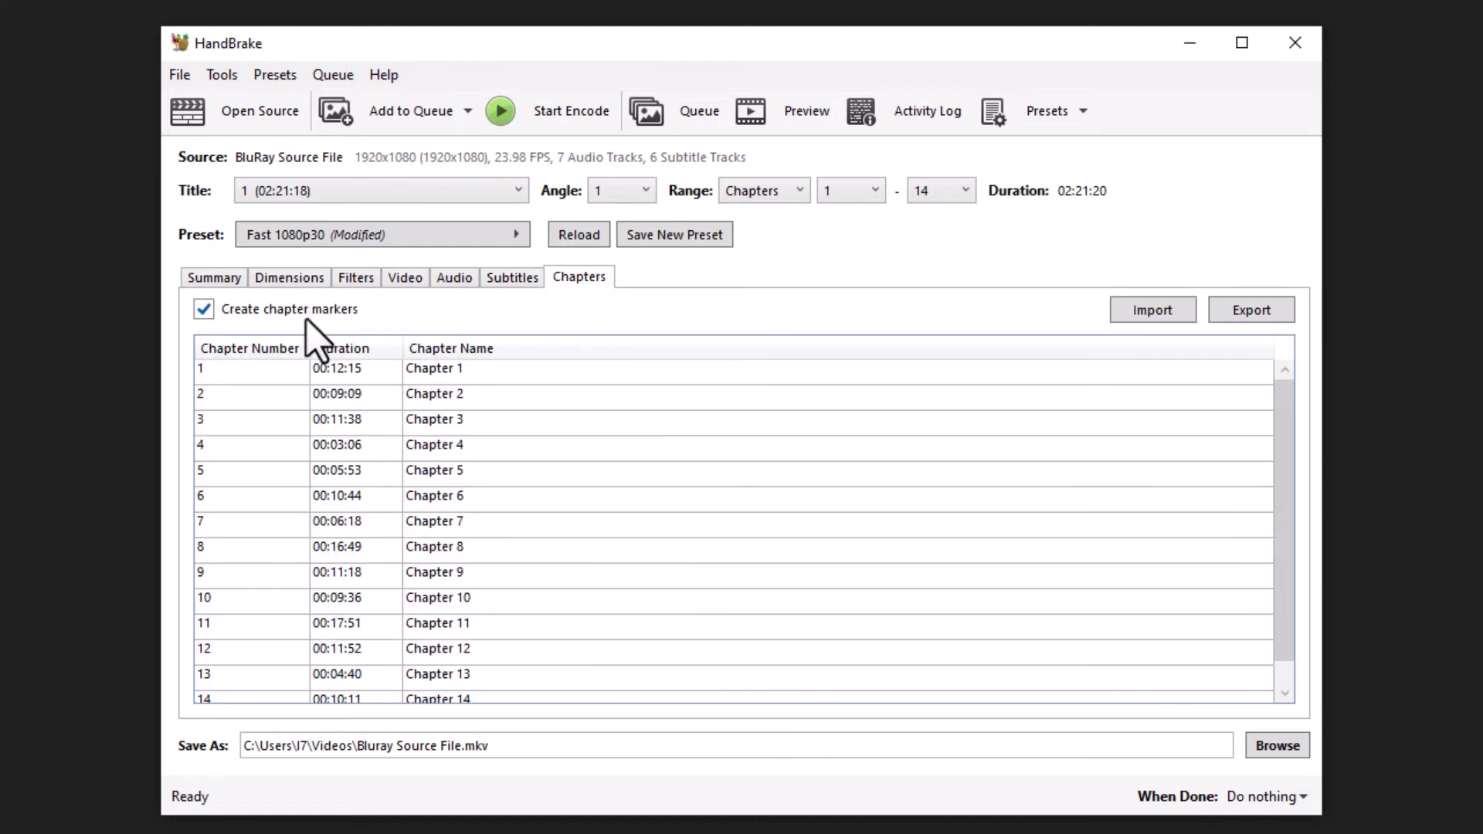
pyautogui.click(256, 312)
pyautogui.click(263, 312)
# - Set the output destination to the Desktop with the file name Bluray Source File Converted.mkv and start the encode
pyautogui.click(221, 283)
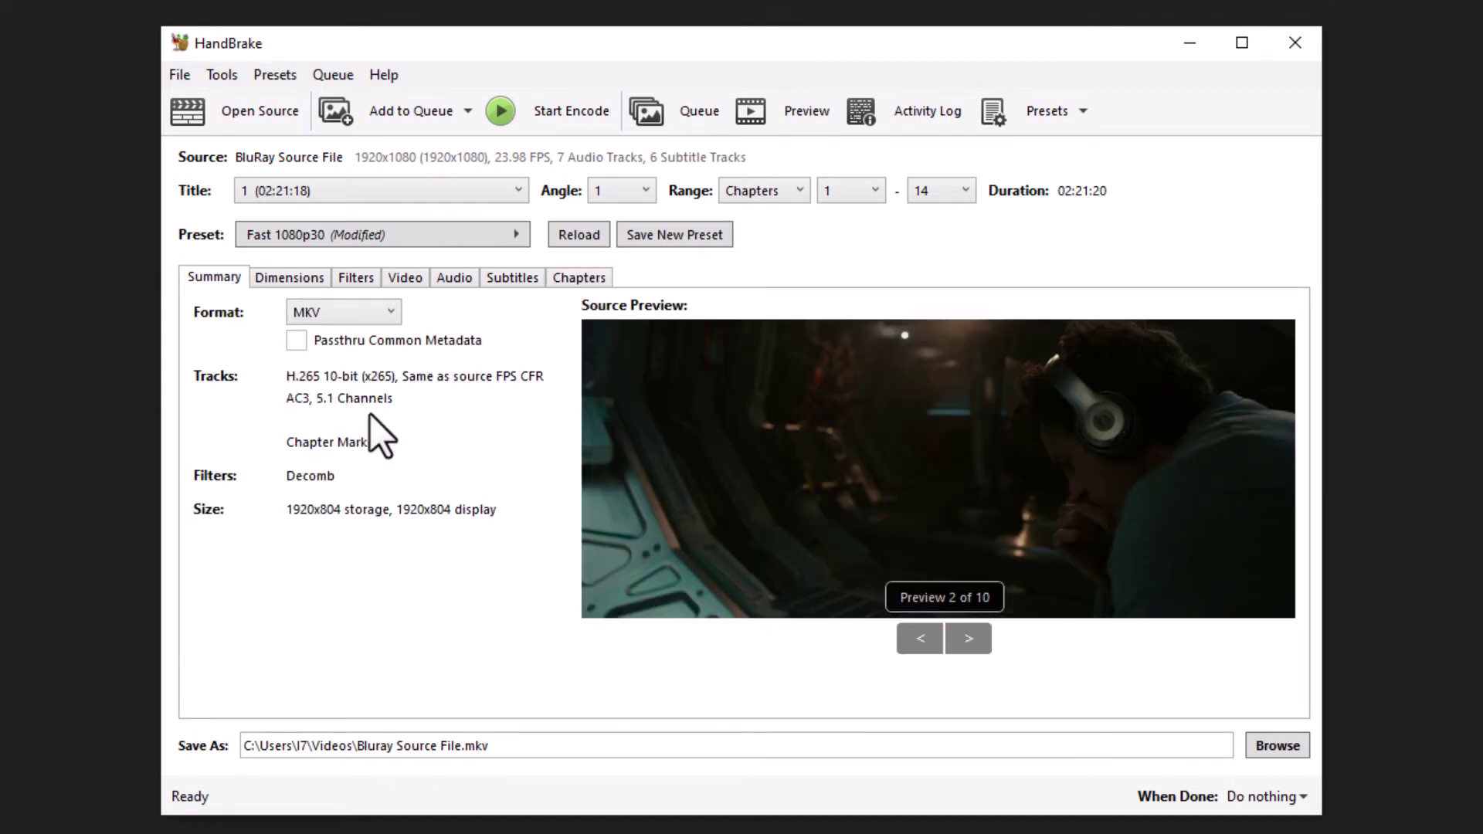
pyautogui.click(1274, 746)
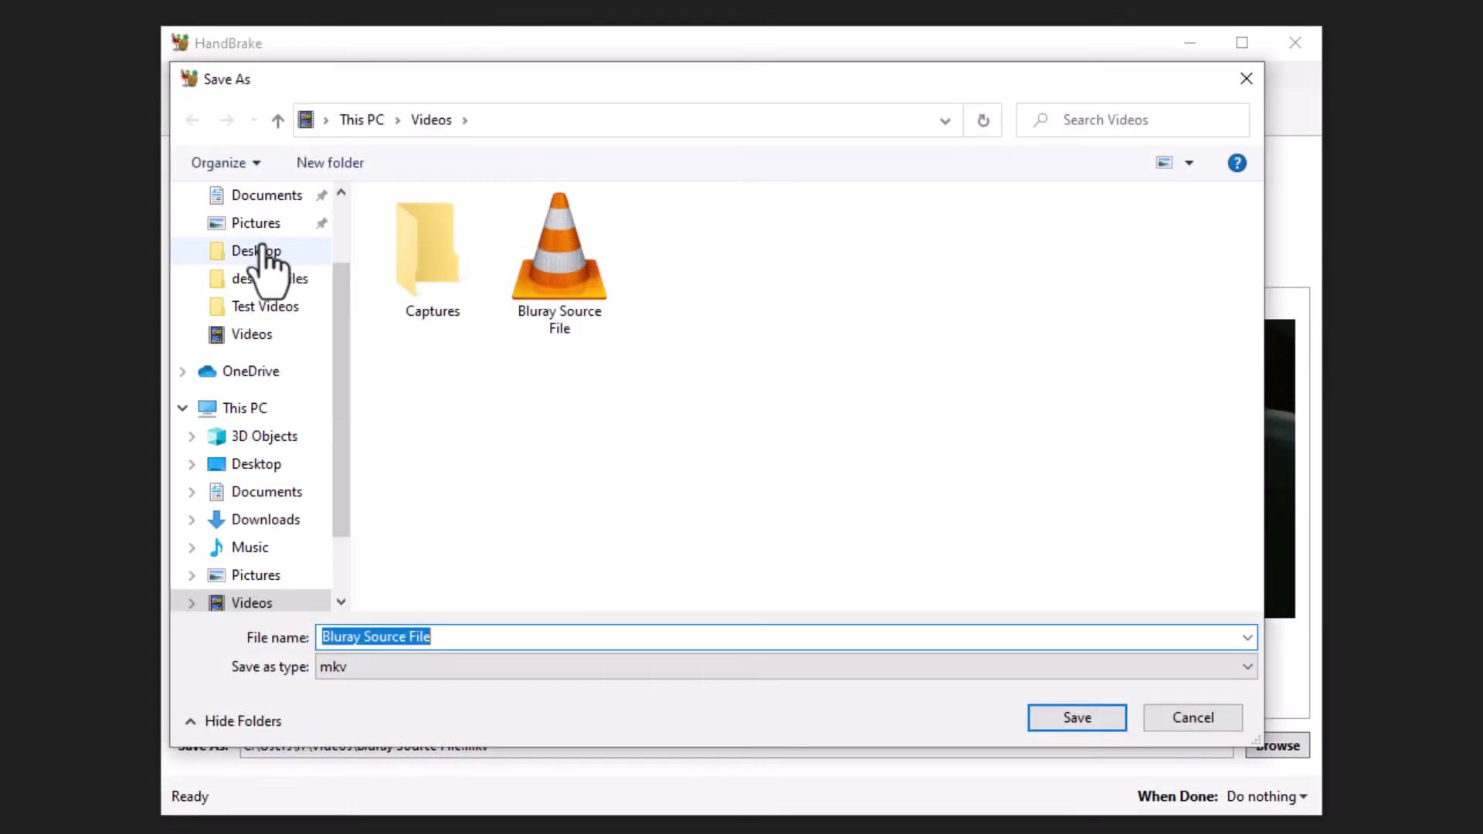
pyautogui.click(249, 467)
pyautogui.click(461, 639)
pyautogui.click(483, 638)
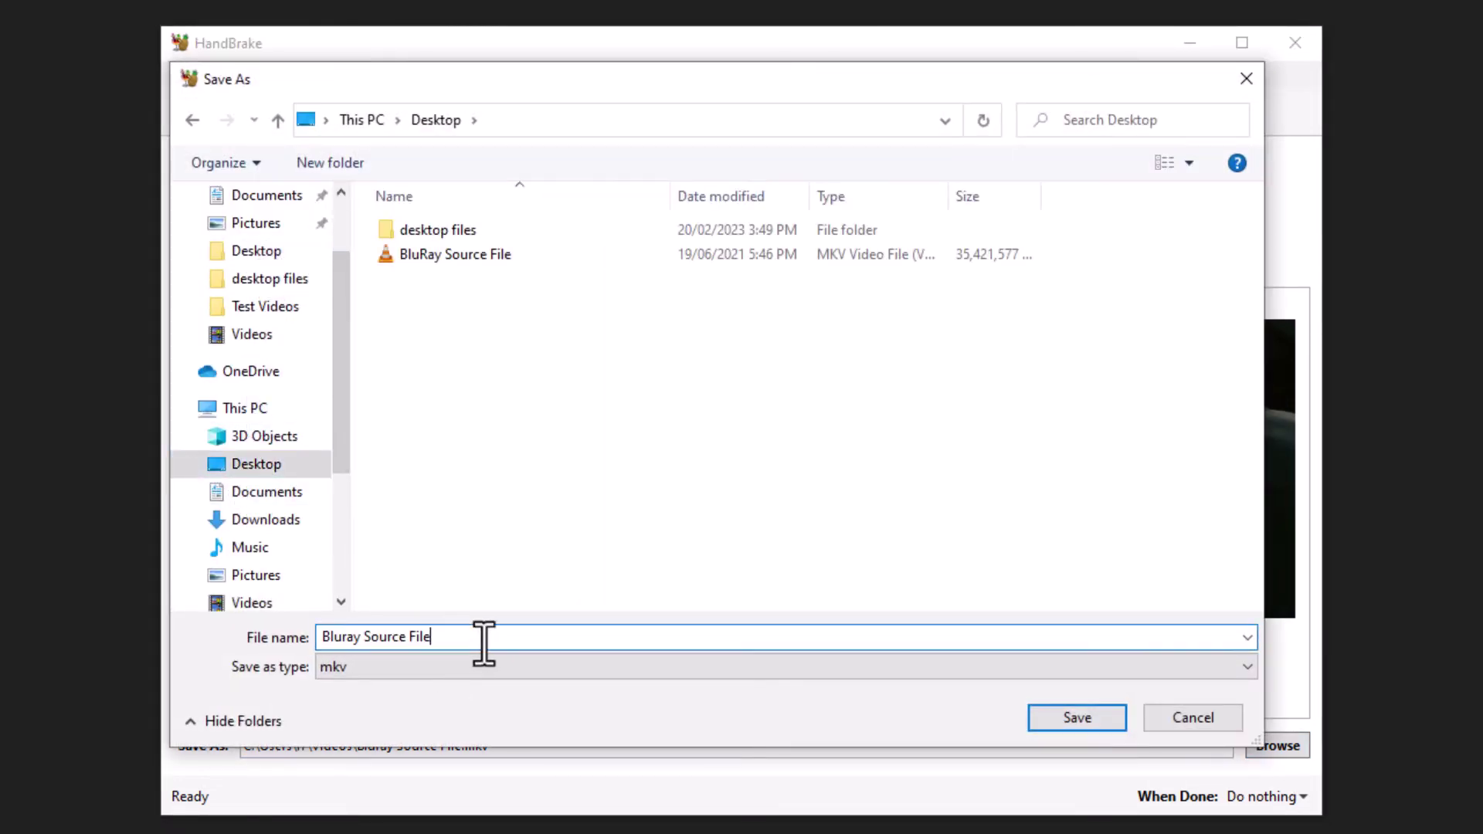
pyautogui.write('Converted')
pyautogui.press('Return')
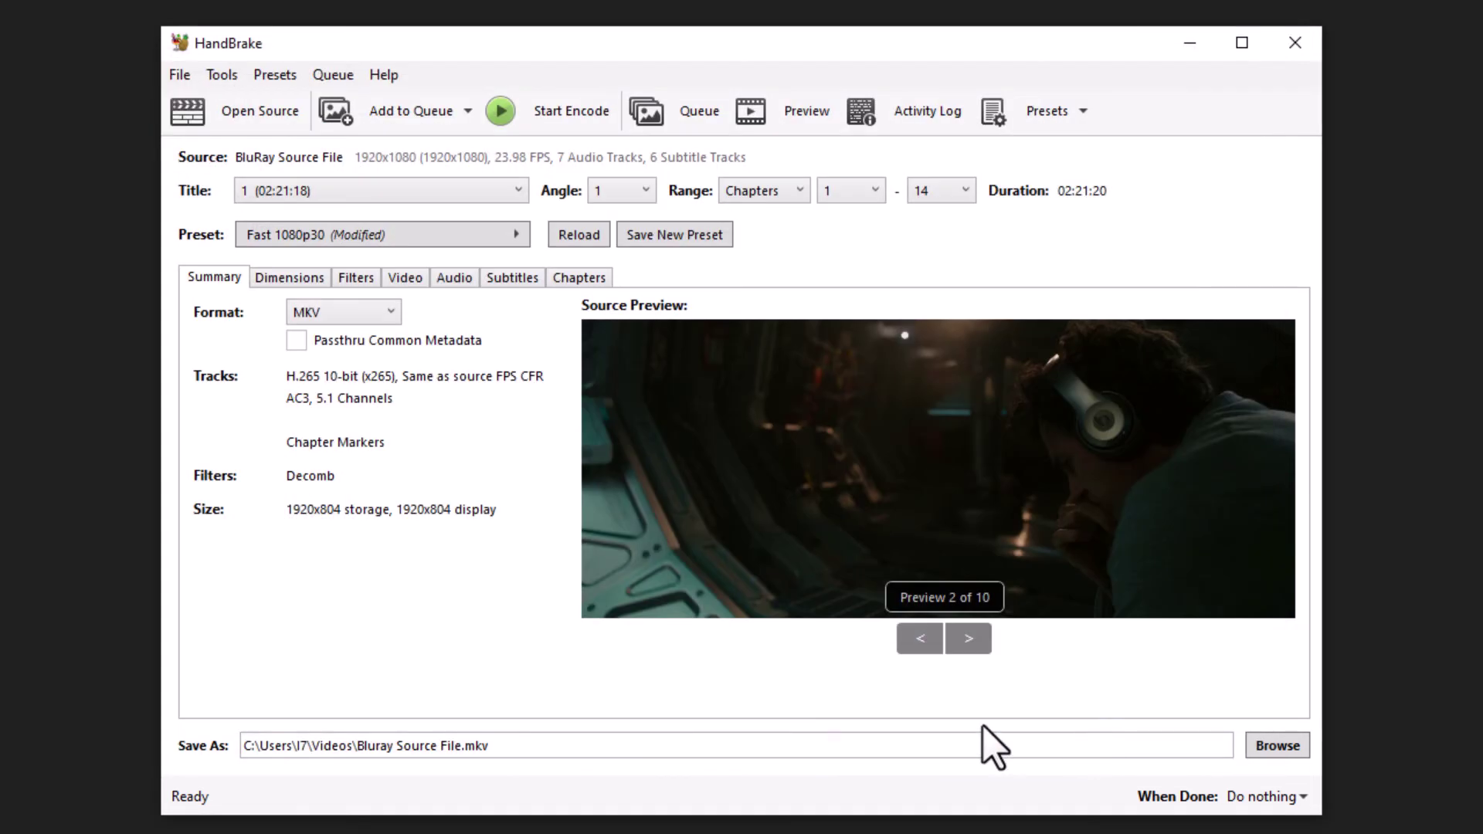
pyautogui.click(530, 113)
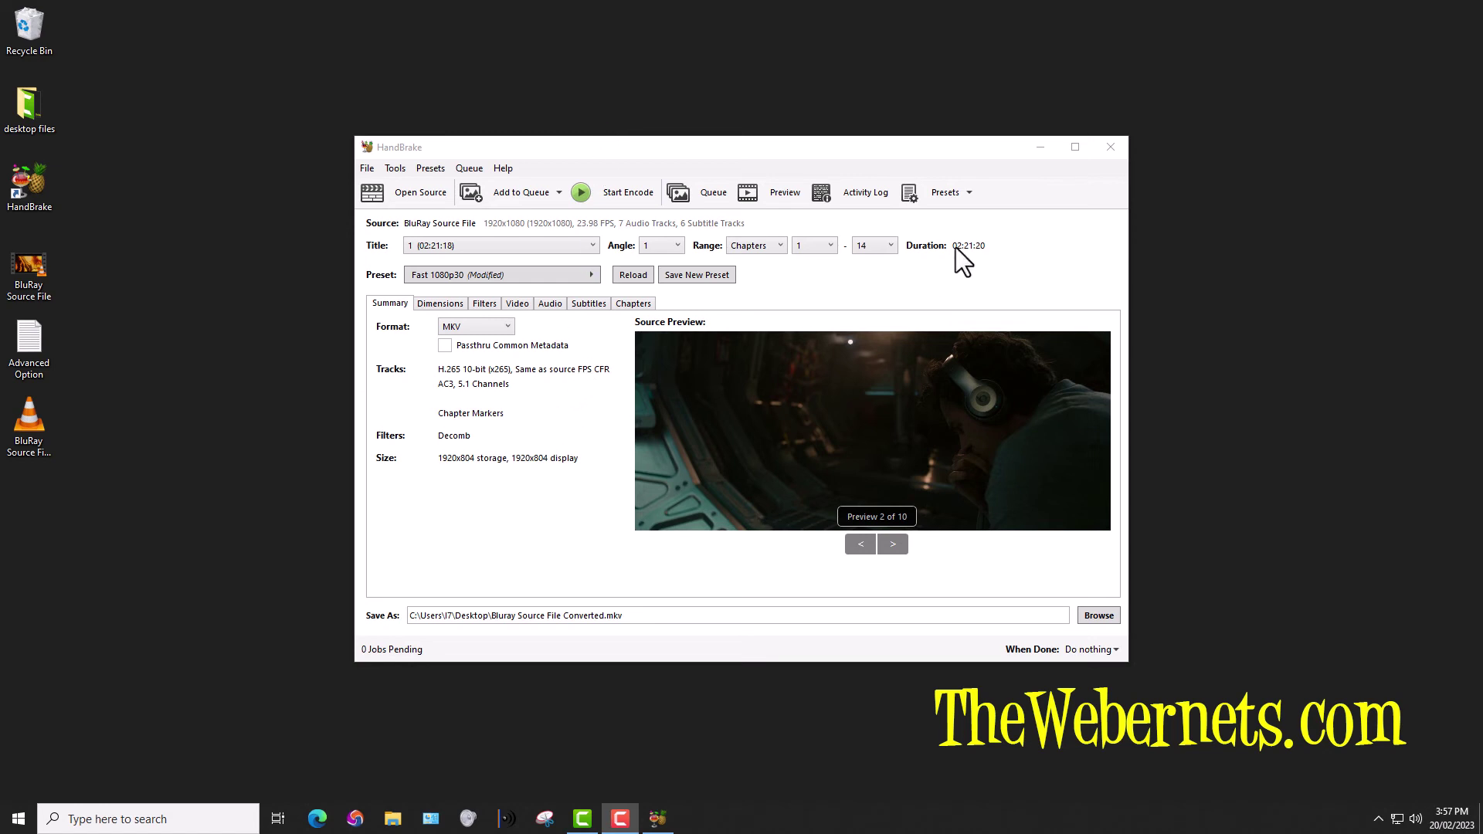
# - Close HandBrake and load the converted Blu-ray file from the desktop into MediaInfo to examine its video and audio stream details
pyautogui.click(1112, 146)
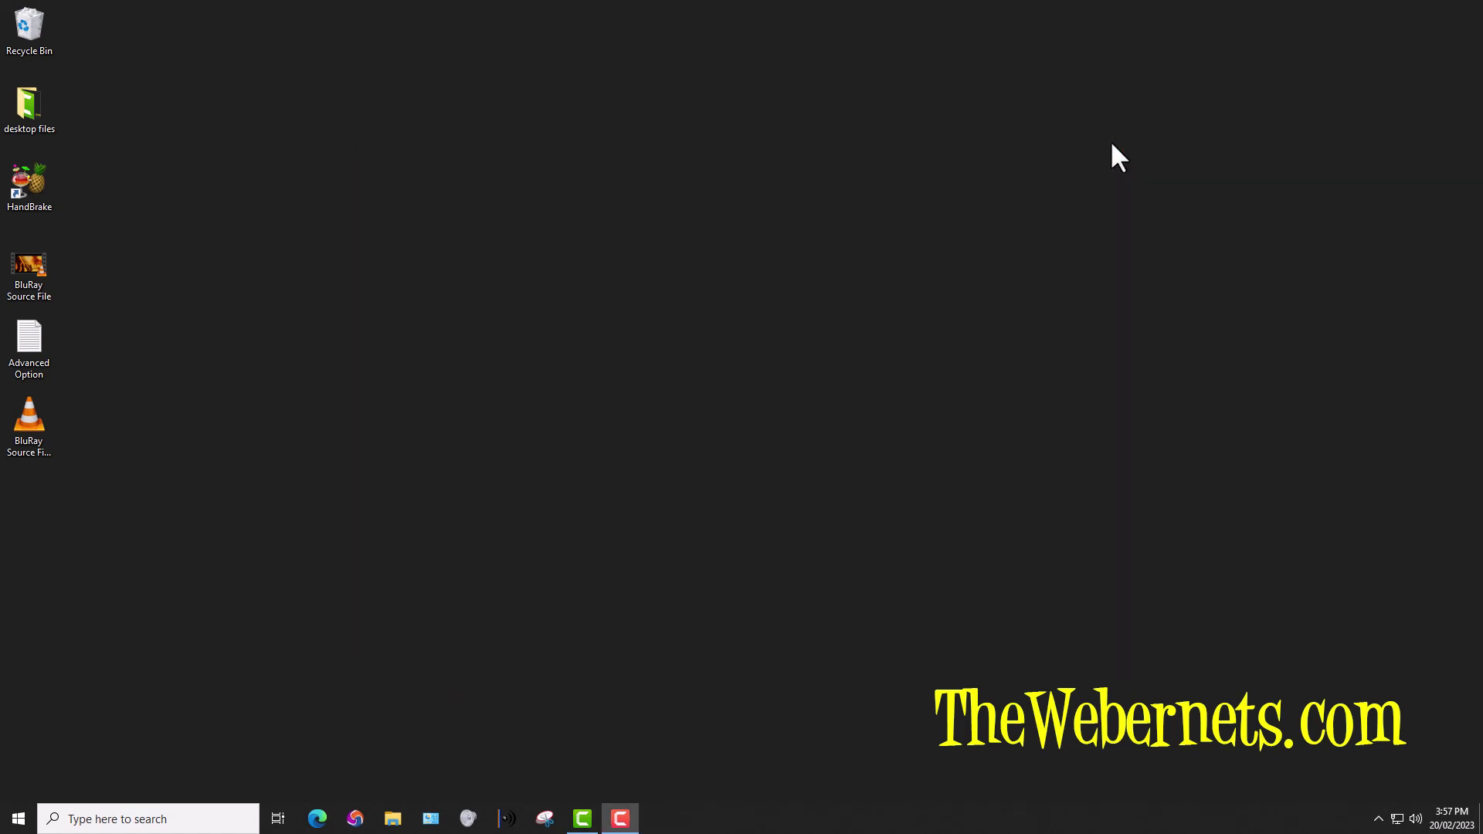
pyautogui.click(502, 817)
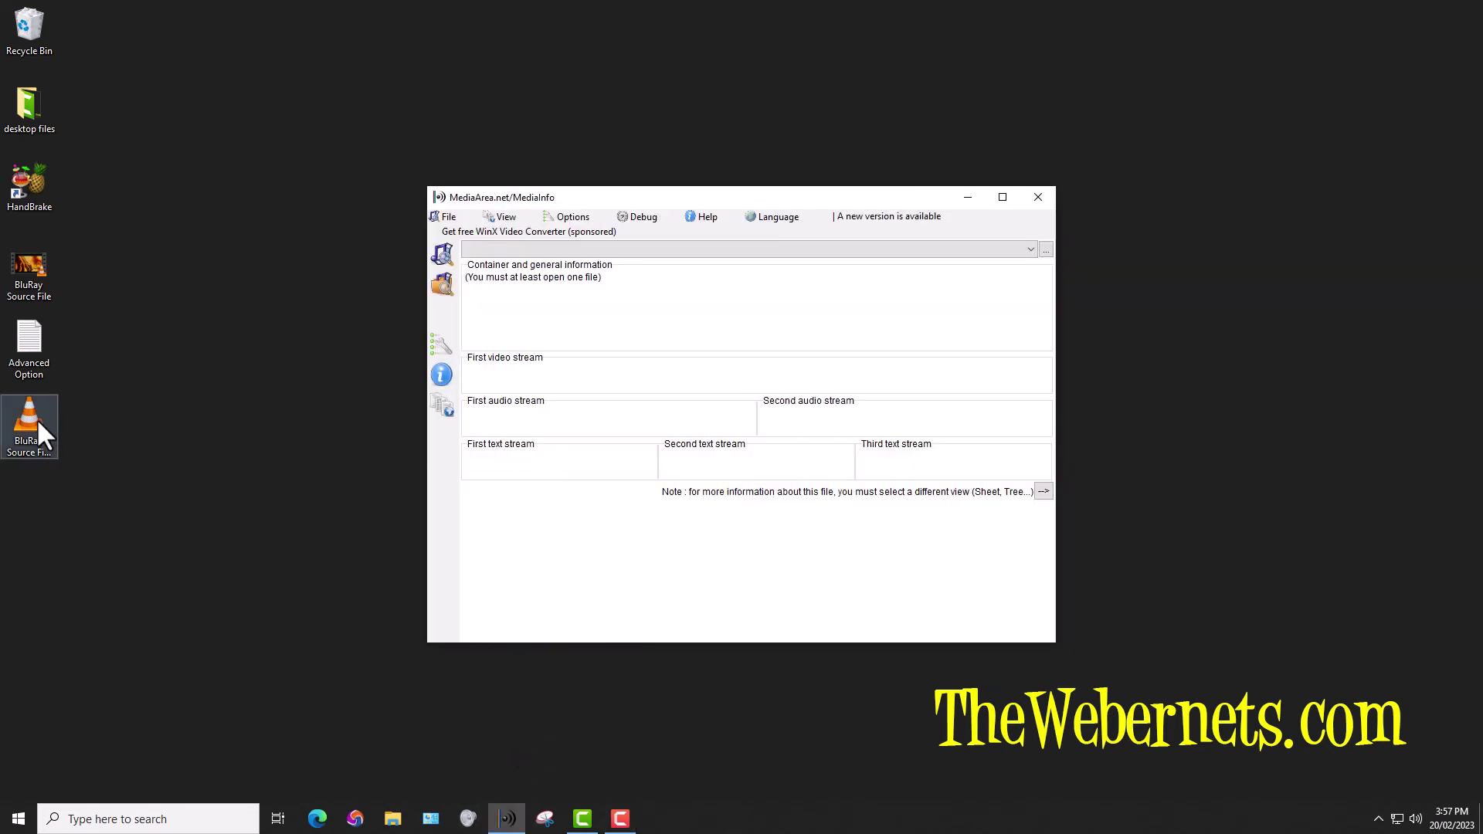
pyautogui.moveTo(34, 417); pyautogui.dragTo(655, 343)
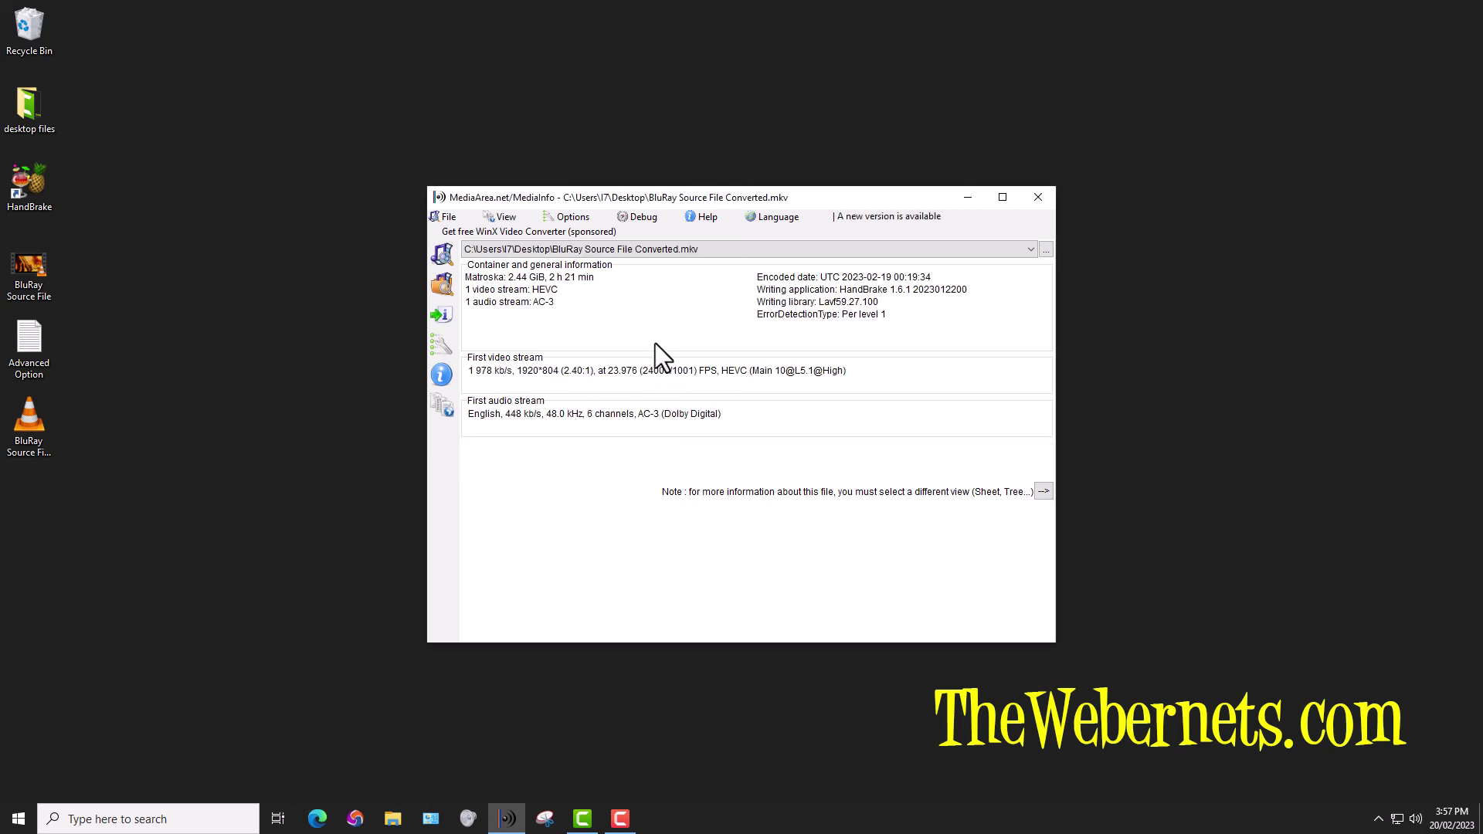